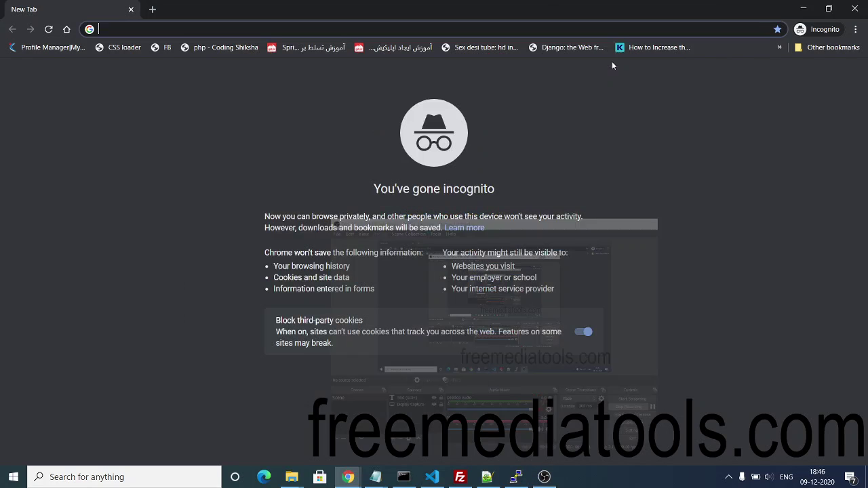
# Step: Open codingshiksha.com, decline its notification prompt, and follow Join Group to the FreeMediaTools Facebook page
pyautogui.click(546, 479)
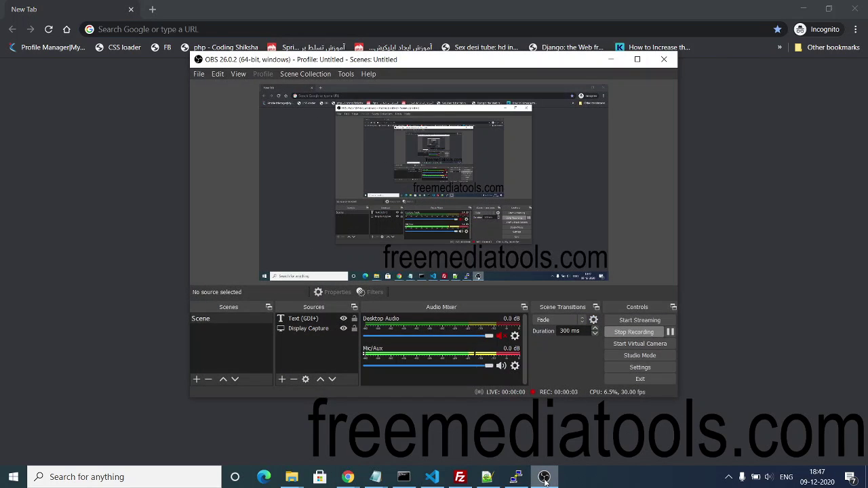
pyautogui.click(545, 480)
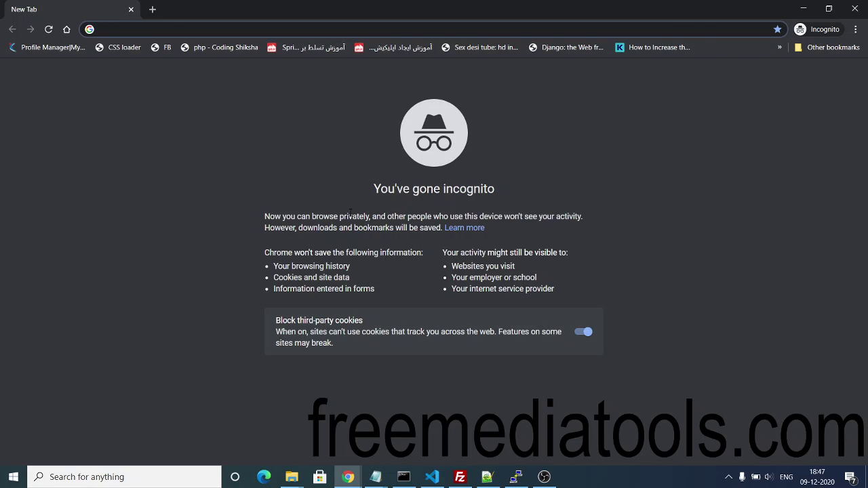
pyautogui.write('codingshiksha.com')
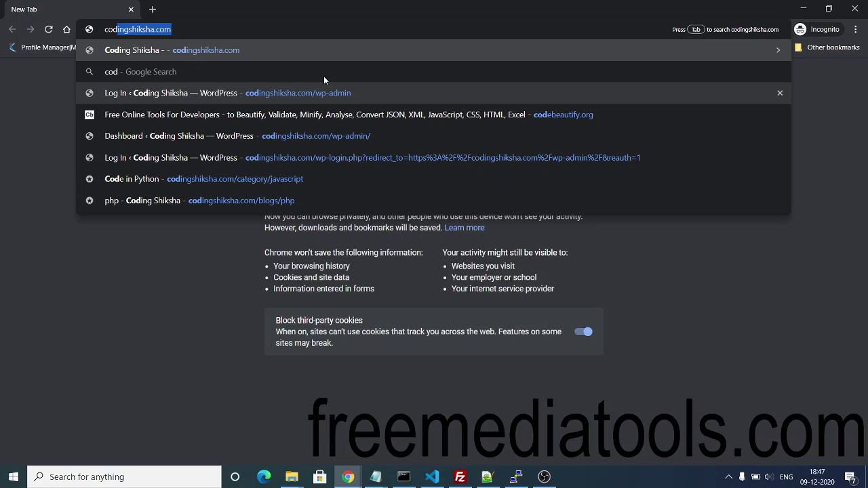
pyautogui.click(281, 54)
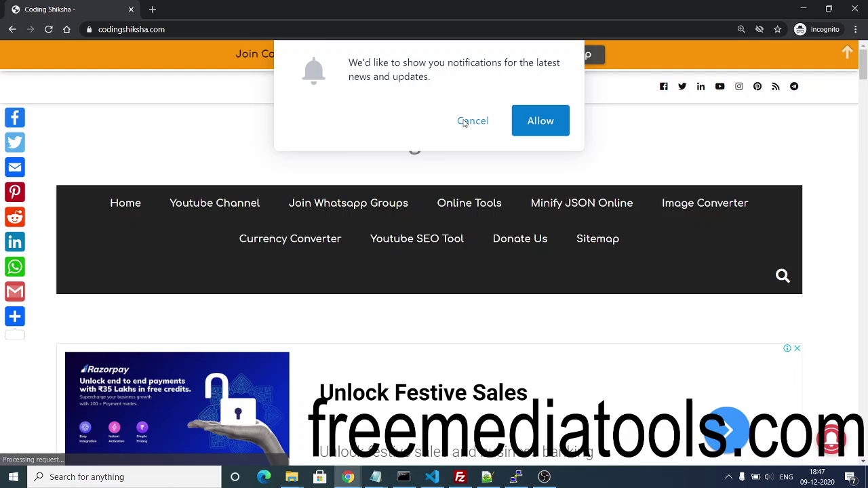
pyautogui.click(467, 120)
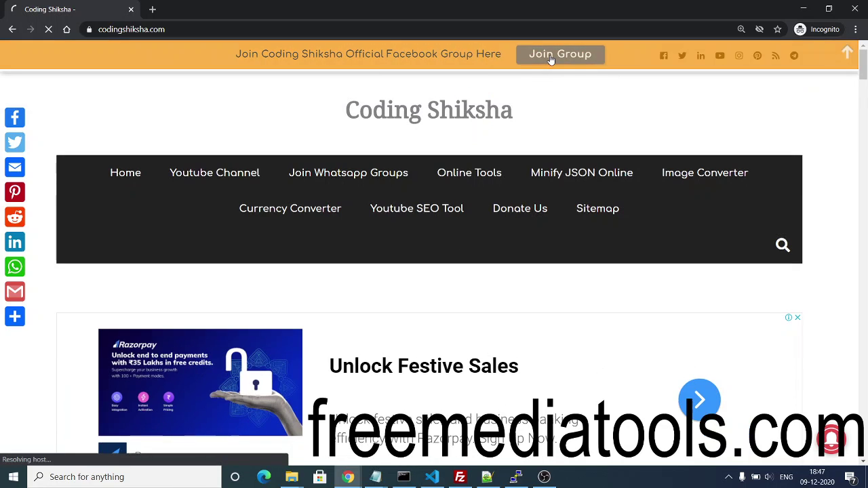
pyautogui.click(551, 55)
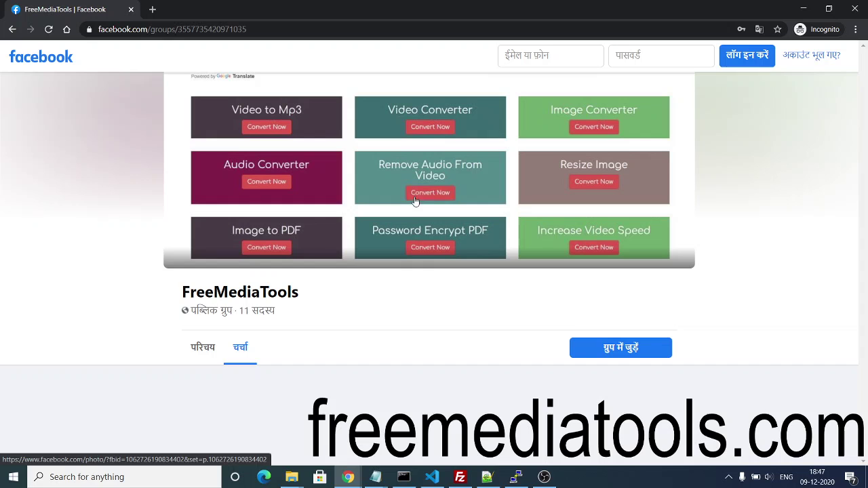
# Step: Go back from the FreeMediaTools Facebook group to the codingshiksha.com home page
pyautogui.click(12, 30)
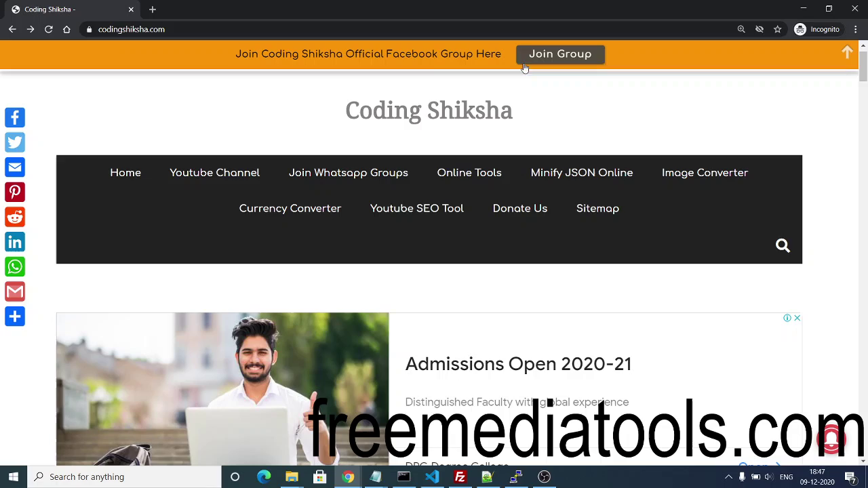
# Step: Follow the media converter popup's Visit Website link, then switch to the Icegram Add New Campaign window
pyautogui.moveTo(863, 71); pyautogui.dragTo(867, 195)
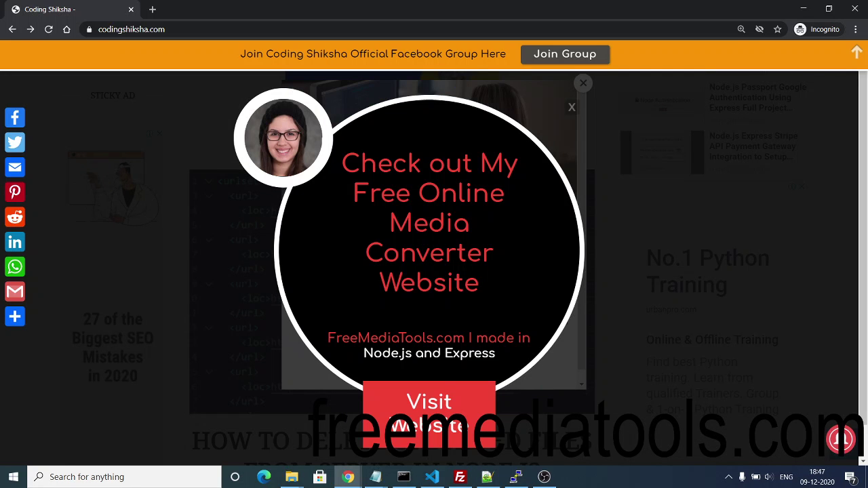
pyautogui.moveTo(341, 155); pyautogui.dragTo(505, 278)
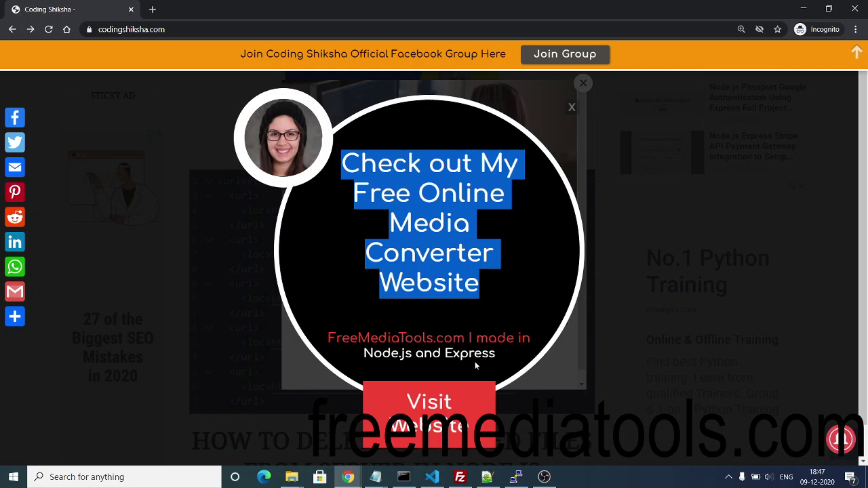
pyautogui.click(462, 316)
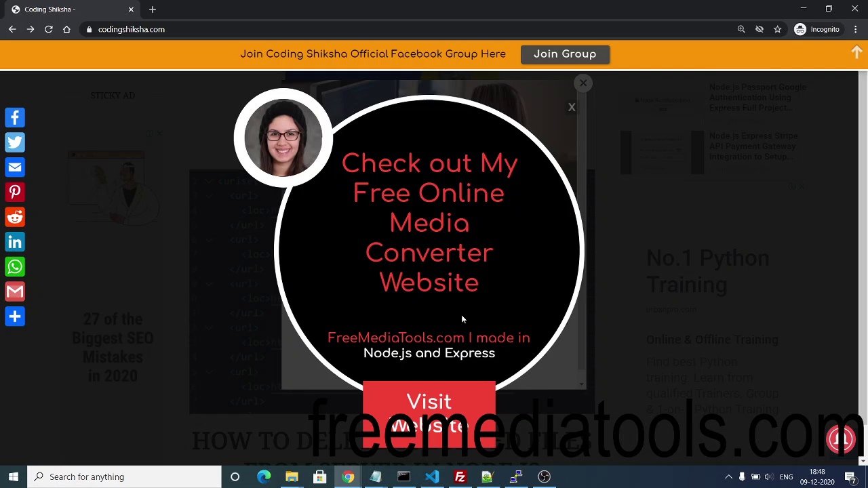
pyautogui.click(421, 415)
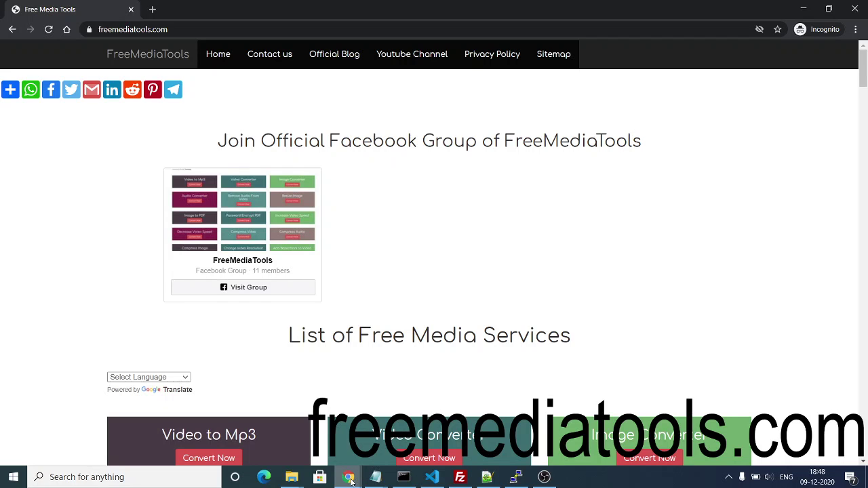
pyautogui.moveTo(347, 476)
pyautogui.click(309, 428)
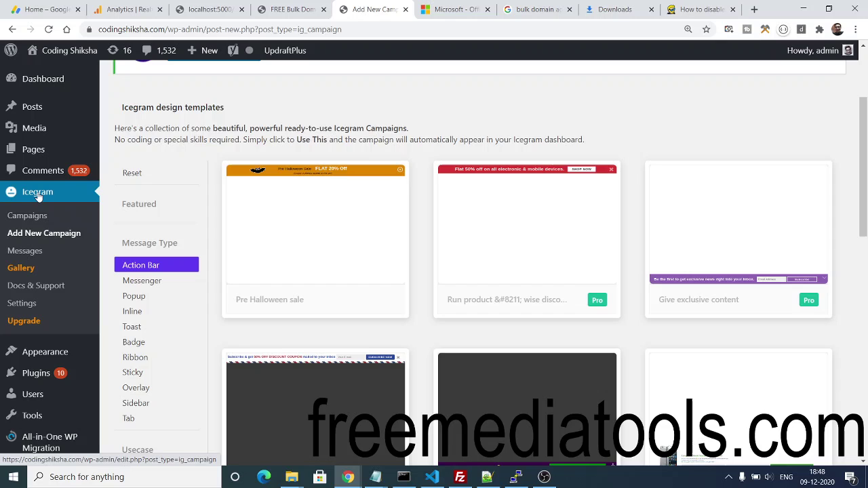
# Step: Search Add Plugins for 'icegram' and confirm the Icegram plugin is already active
pyautogui.moveTo(35, 377)
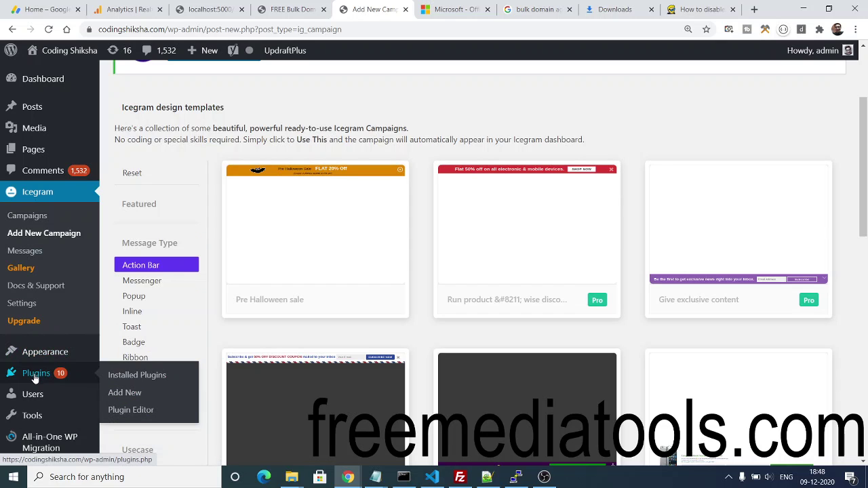
pyautogui.click(123, 393)
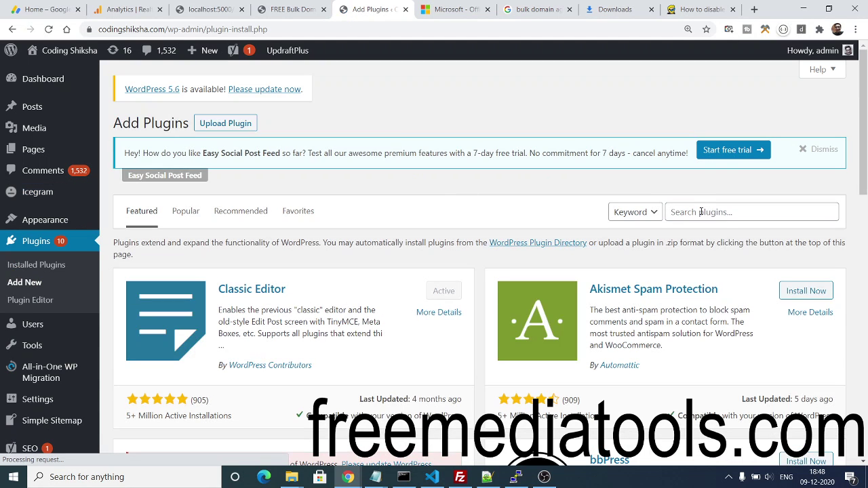
pyautogui.click(700, 211)
pyautogui.write('icegrm')
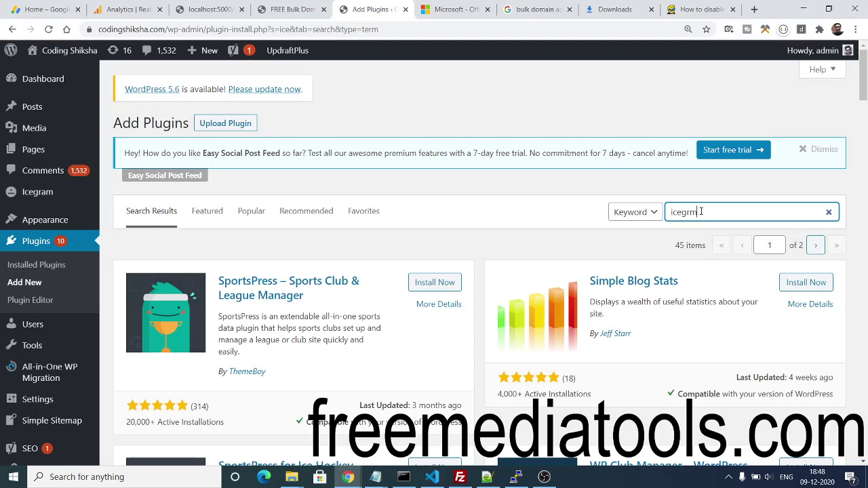
pyautogui.hotkey('ctrl', 'a')
pyautogui.write('icegram')
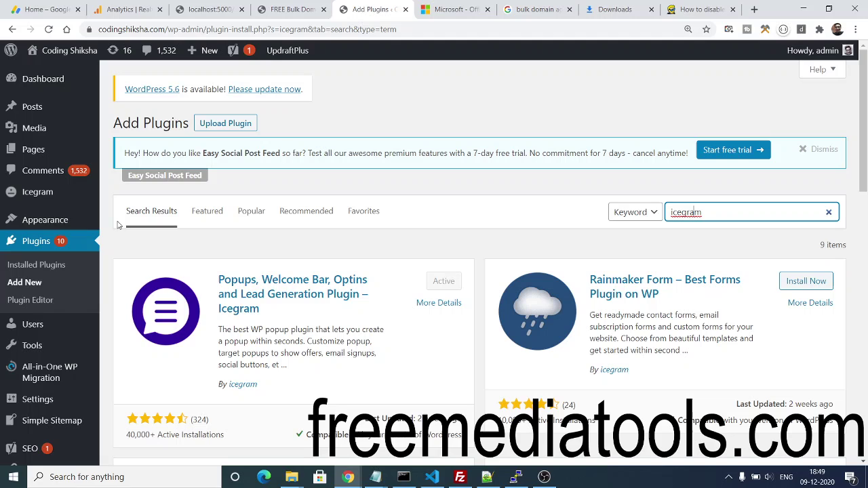
pyautogui.moveTo(38, 195)
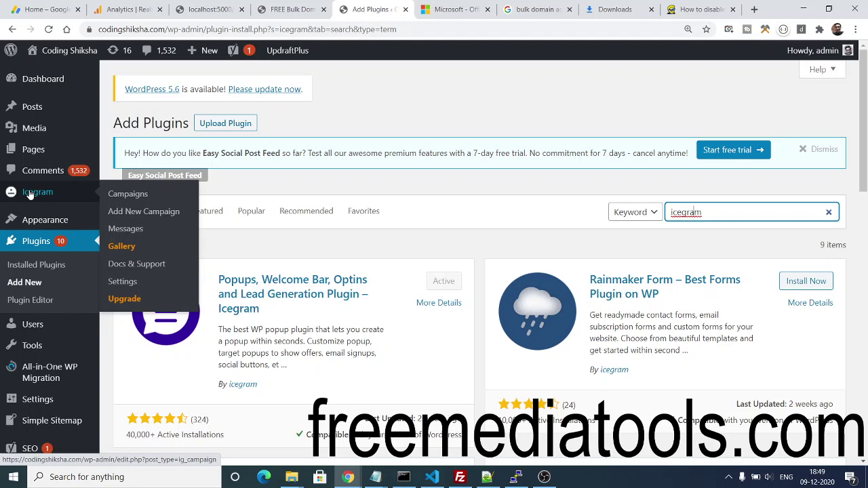
# Step: Open Icegram's Add New Campaign page and scroll down through the template grid and back up
pyautogui.click(123, 212)
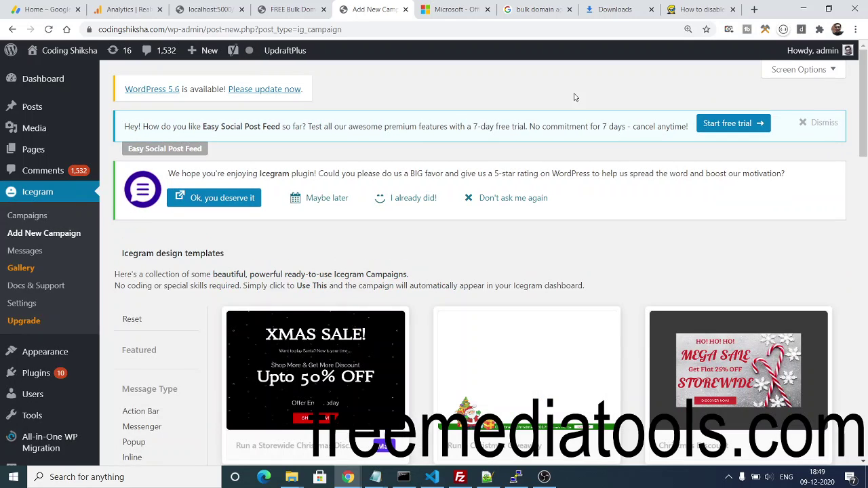
pyautogui.moveTo(864, 104); pyautogui.dragTo(865, 133)
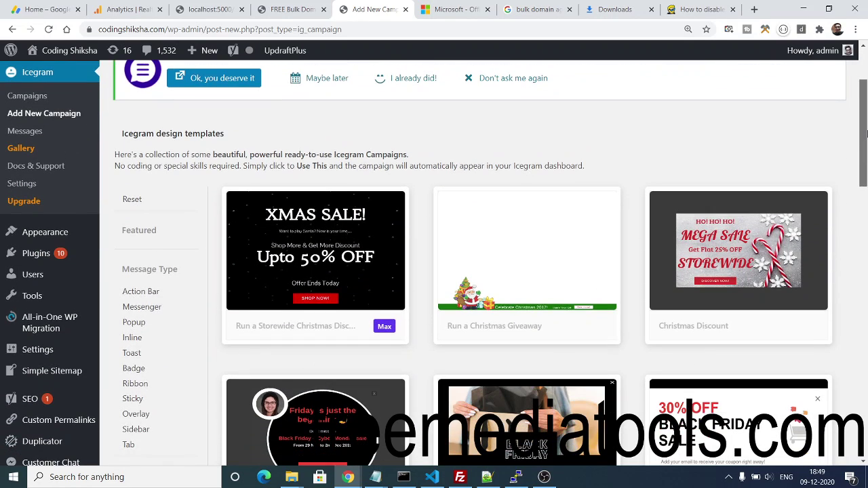
pyautogui.scroll(-2, 865, 134)
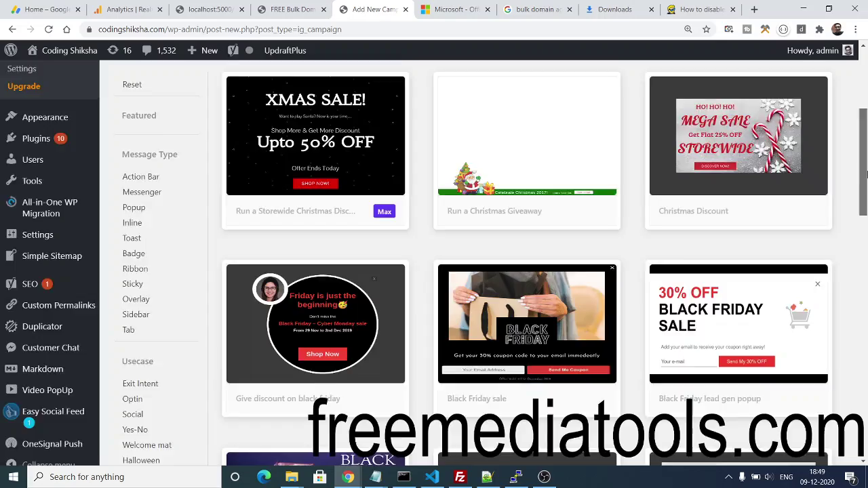
pyautogui.scroll(-12, 866, 175)
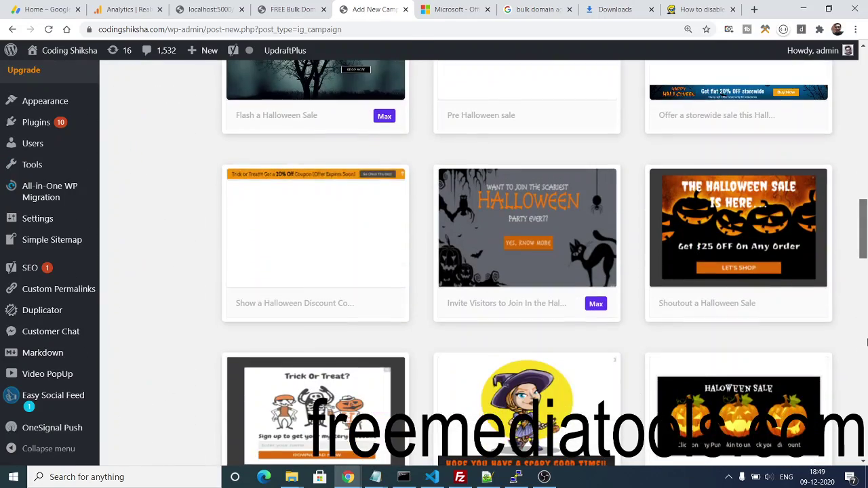
pyautogui.scroll(-1, 866, 343)
pyautogui.moveTo(864, 237); pyautogui.dragTo(844, 386)
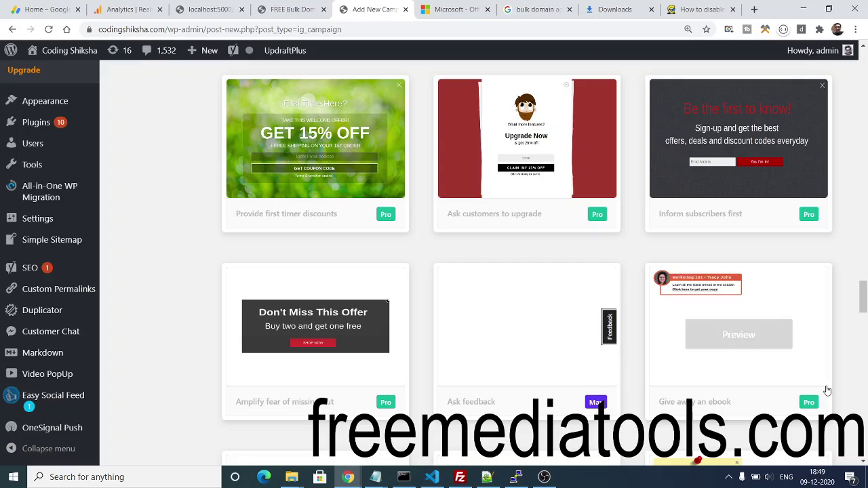
pyautogui.moveTo(863, 298); pyautogui.dragTo(865, 197)
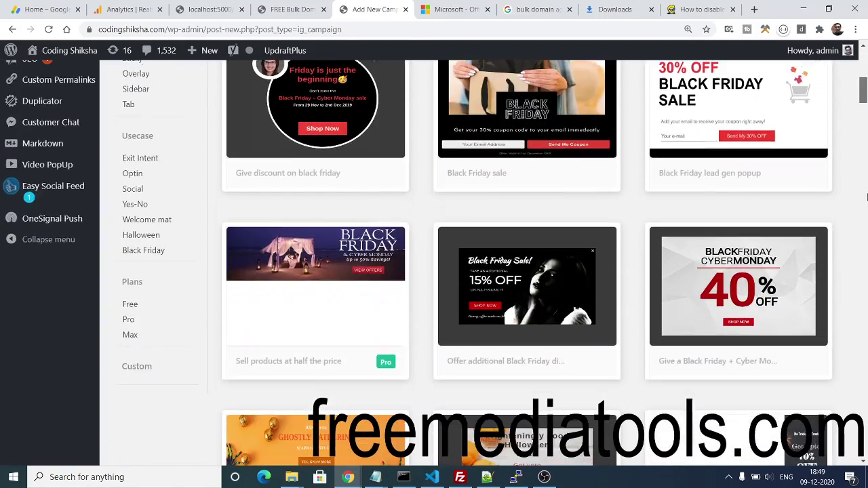
pyautogui.scroll(3, 180, 225)
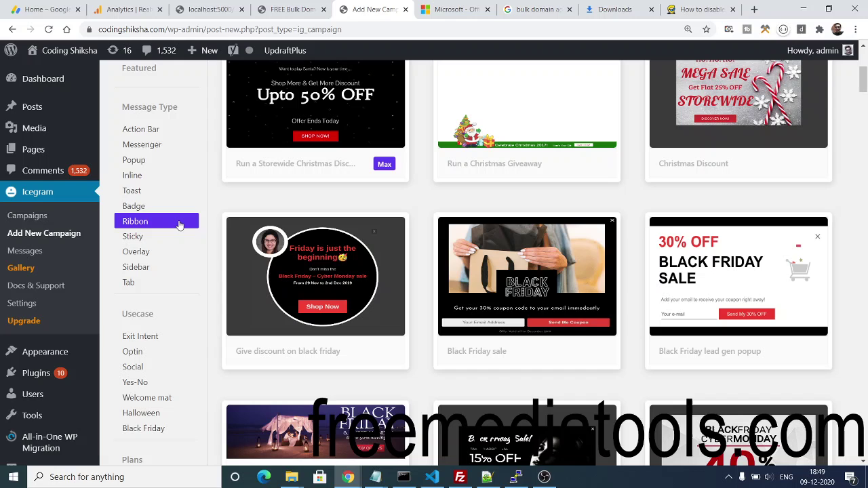
# Step: Filter the gallery to Action Bar templates and preview the 'Run product – wise discounts' template
pyautogui.click(138, 130)
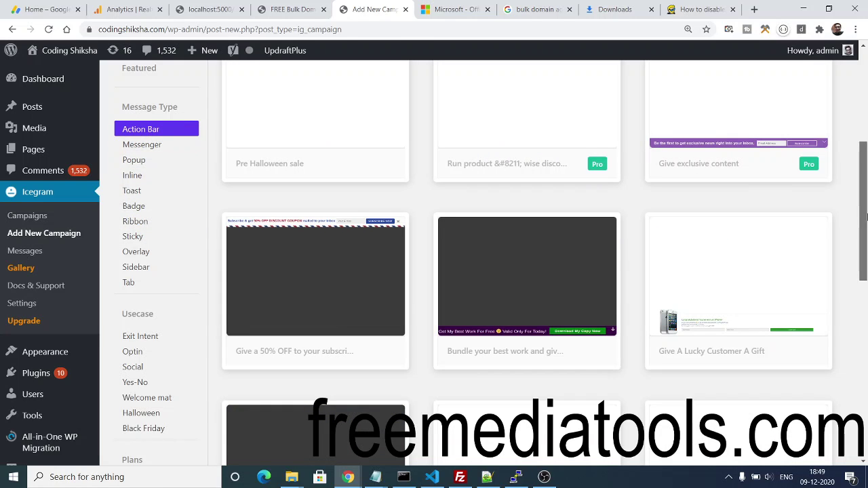
pyautogui.scroll(3, 866, 216)
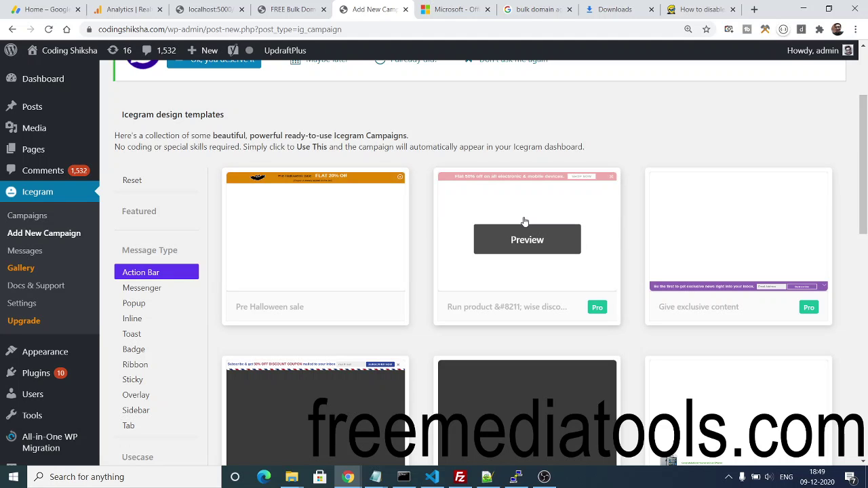
pyautogui.click(509, 242)
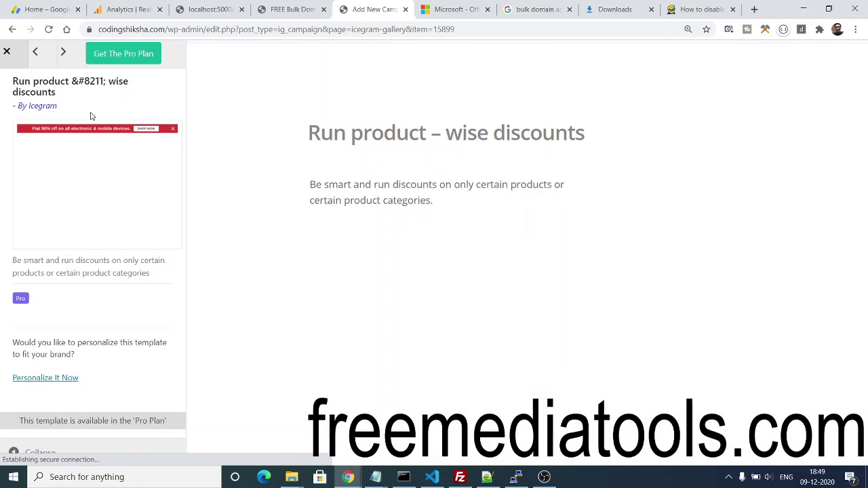
pyautogui.click(7, 52)
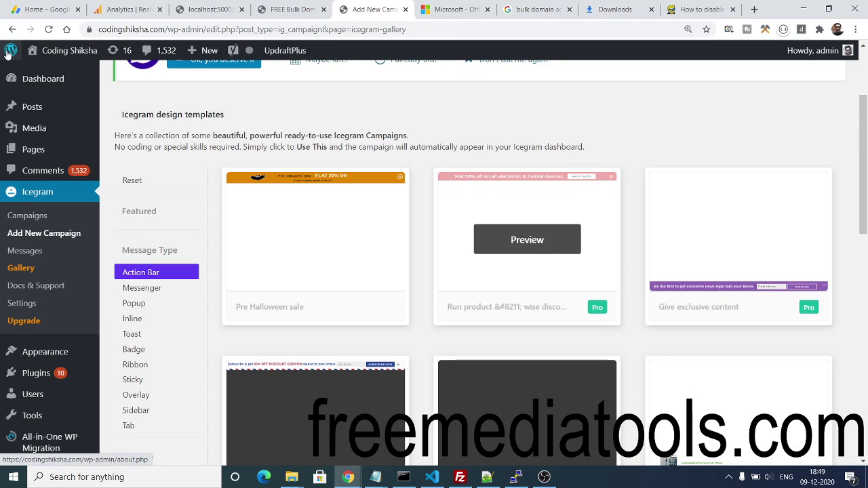
# Step: Preview 'Convince Customers To Join Your List' and create a campaign from it with Use This
pyautogui.scroll(-1, 867, 199)
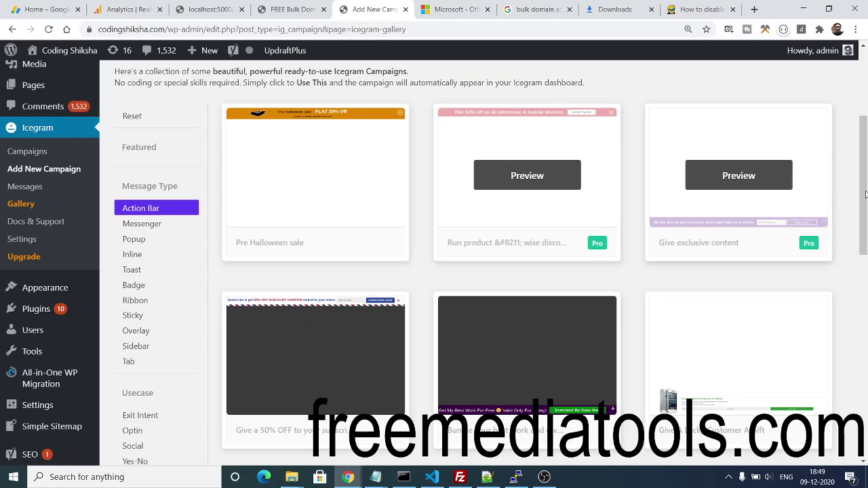
pyautogui.scroll(-2, 866, 232)
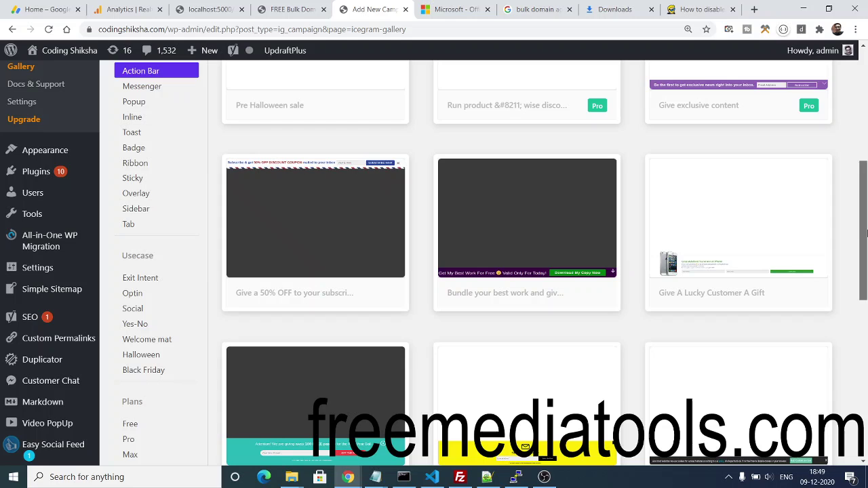
pyautogui.moveTo(866, 231); pyautogui.dragTo(866, 293)
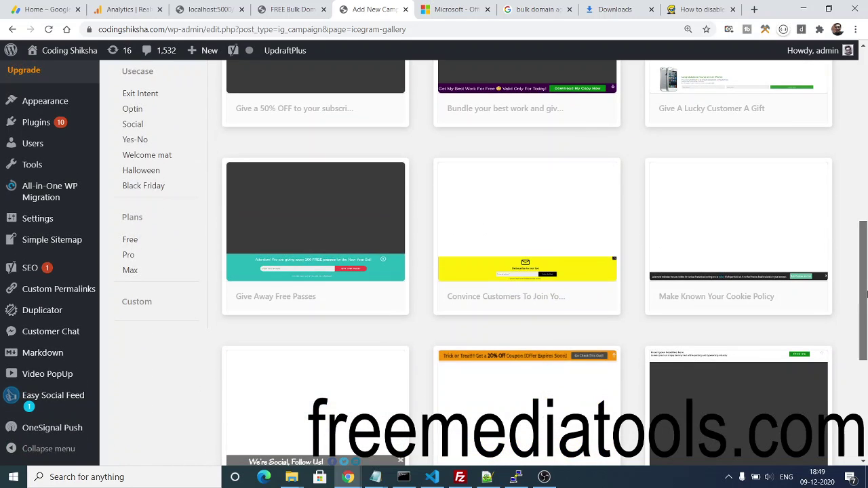
pyautogui.moveTo(357, 242)
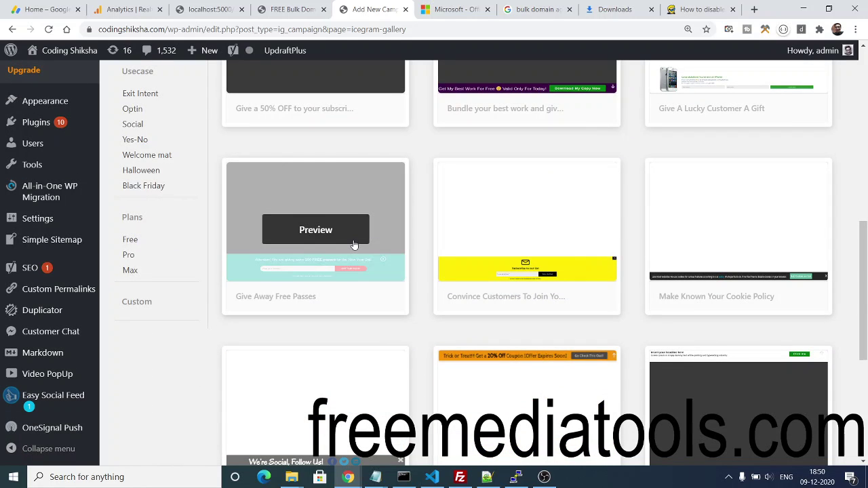
pyautogui.moveTo(533, 275)
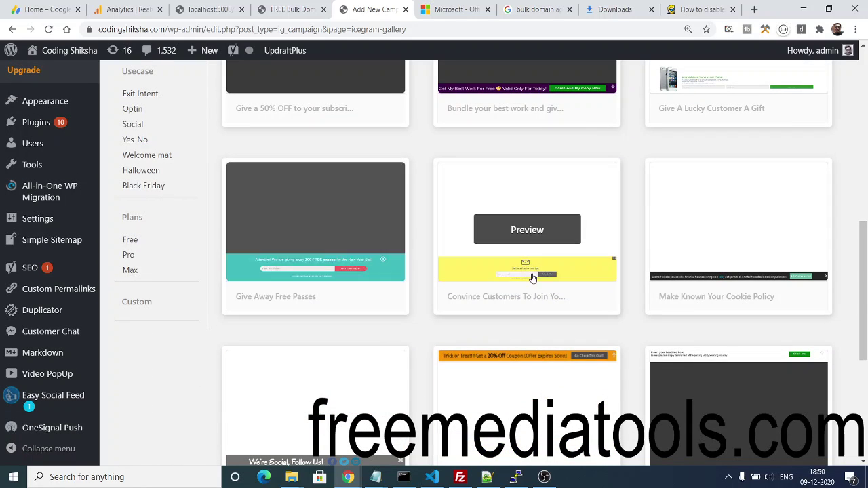
pyautogui.click(548, 230)
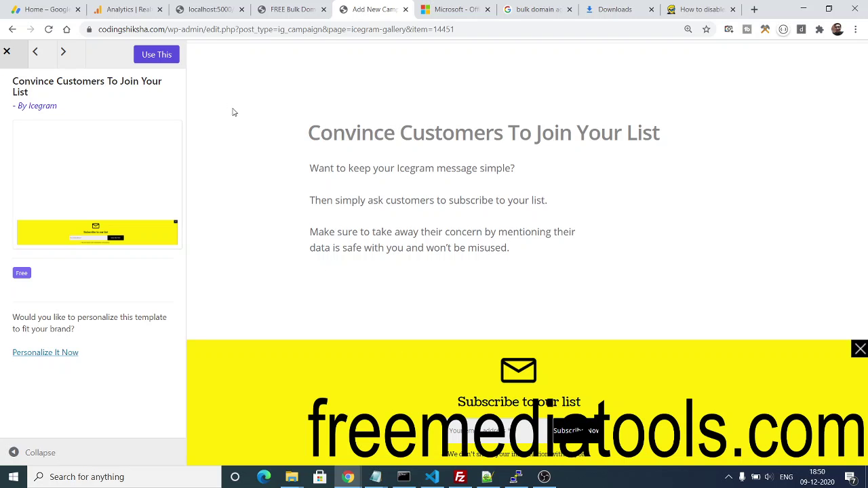
pyautogui.click(153, 57)
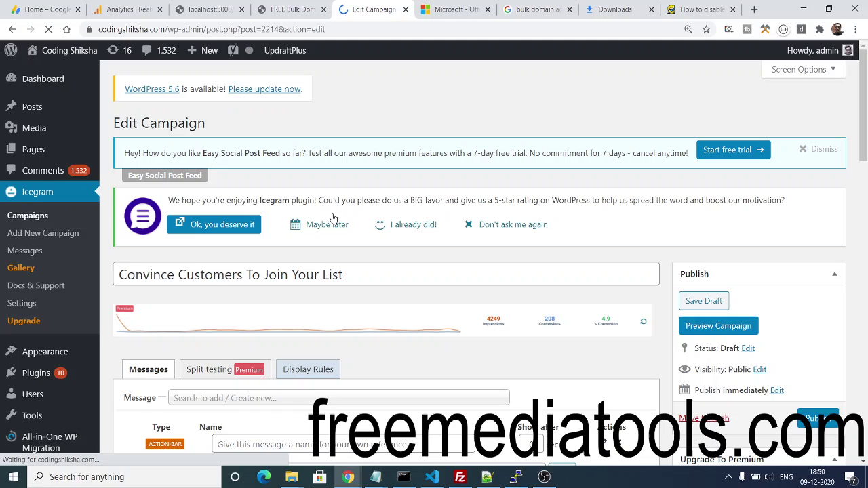
# Step: In the Colors section, change the message Body colour from yellow to green #04c97d
pyautogui.tripleClick(191, 274)
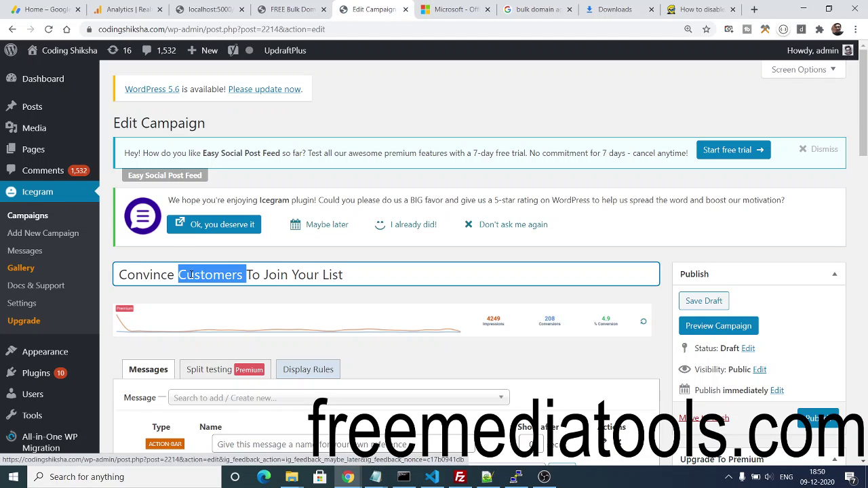
pyautogui.moveTo(866, 126); pyautogui.dragTo(866, 328)
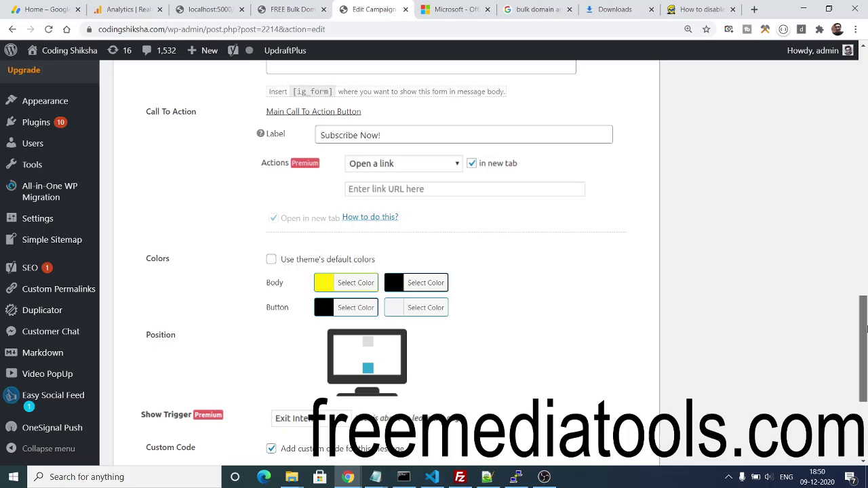
pyautogui.click(321, 284)
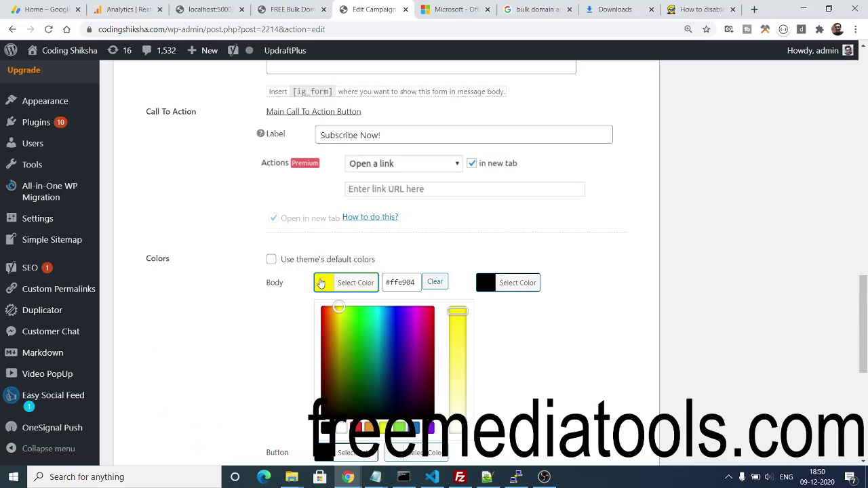
pyautogui.moveTo(390, 339); pyautogui.dragTo(371, 331)
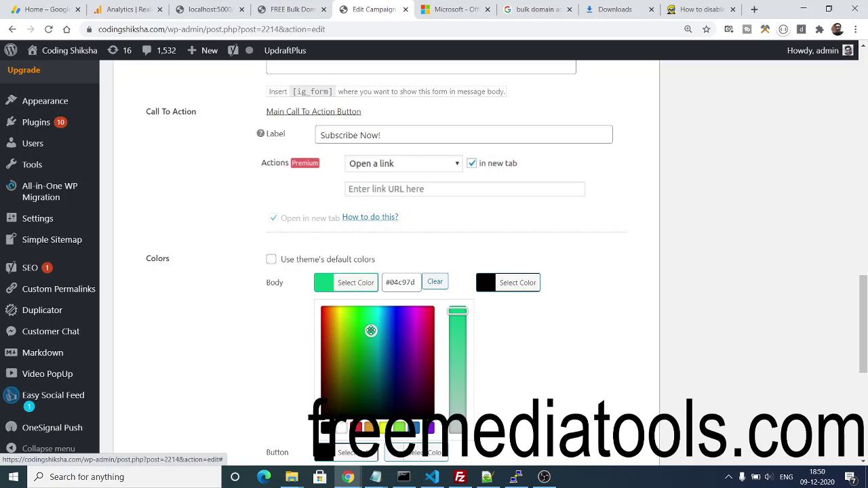
pyautogui.click(245, 330)
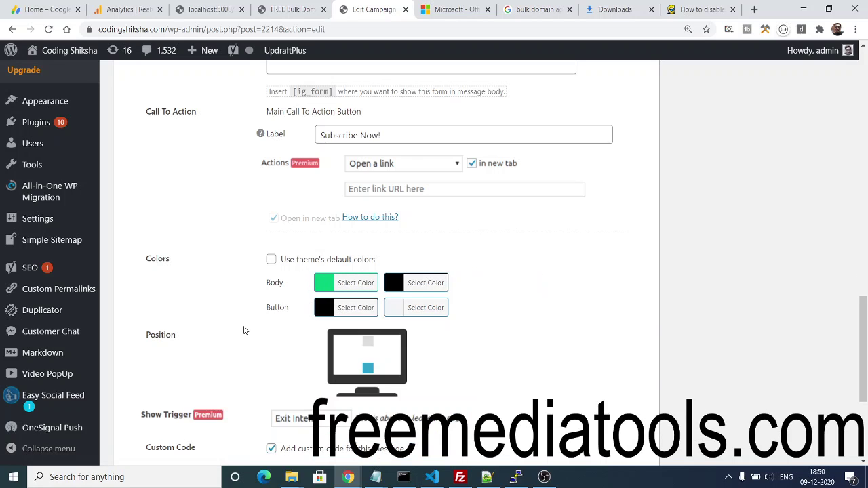
pyautogui.moveTo(864, 321); pyautogui.dragTo(865, 123)
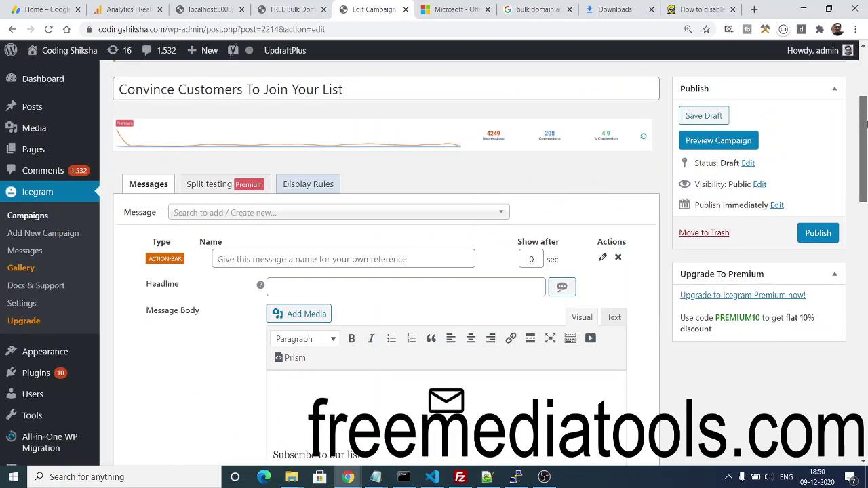
# Step: In Display Rules, keep the campaign sitewide after trying and removing selected-page and specific-URL restrictions
pyautogui.click(295, 188)
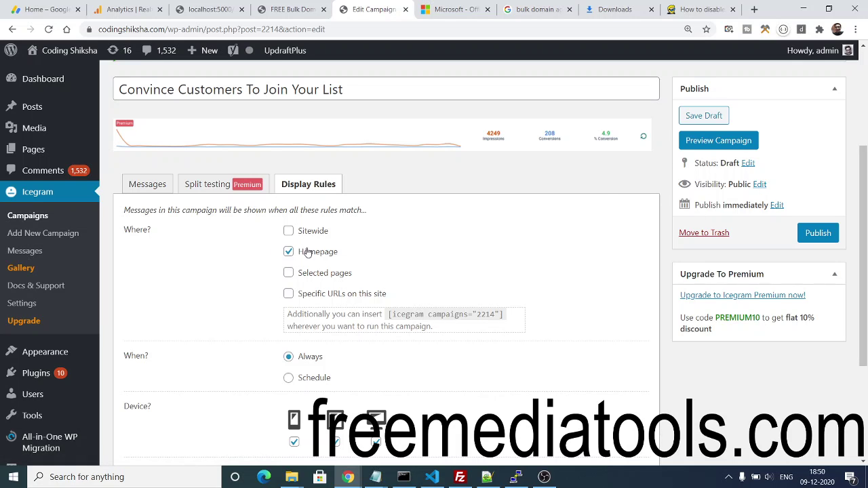
pyautogui.click(289, 231)
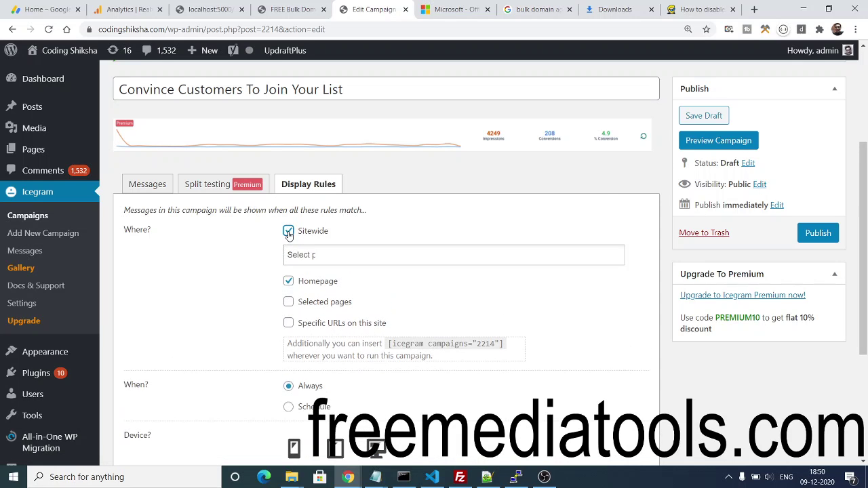
pyautogui.click(289, 231)
pyautogui.click(288, 273)
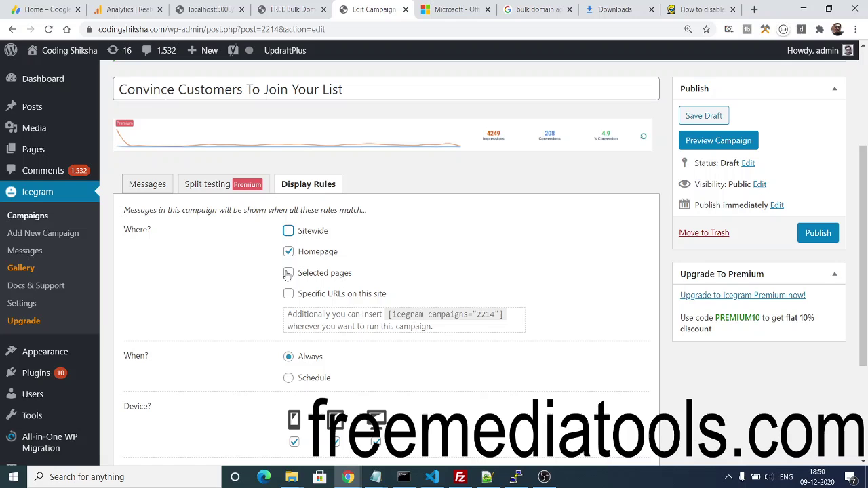
pyautogui.click(290, 288)
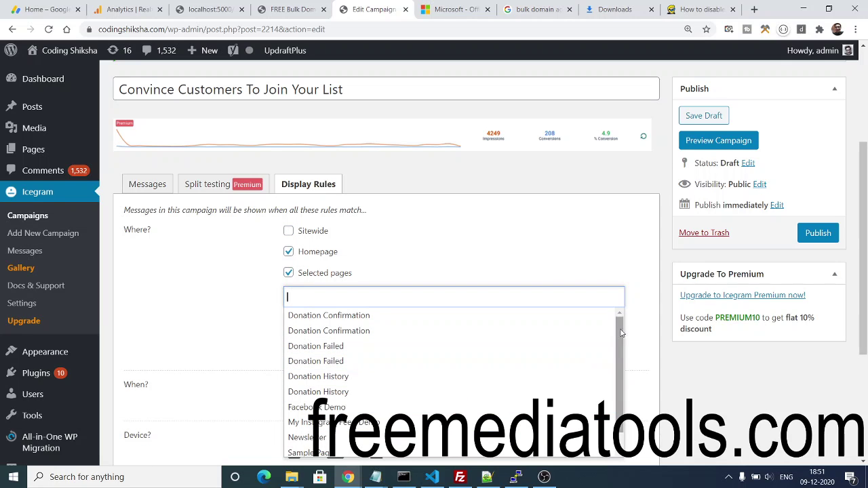
pyautogui.click(289, 232)
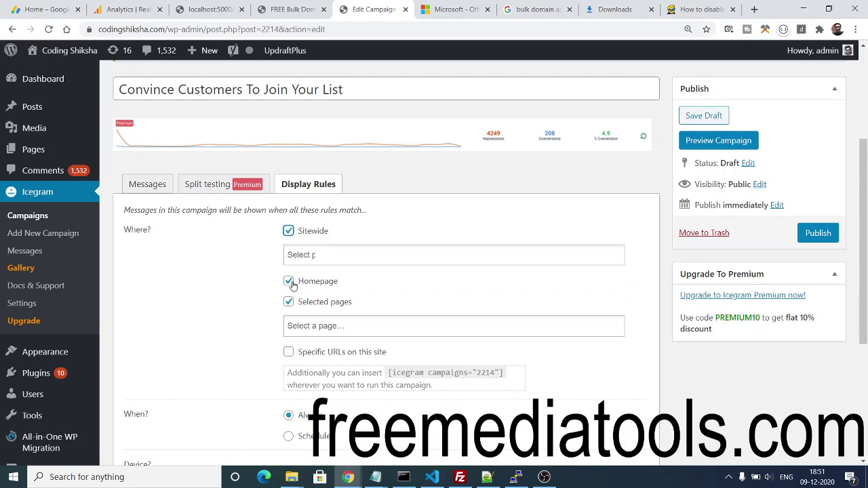
pyautogui.click(290, 281)
pyautogui.click(289, 302)
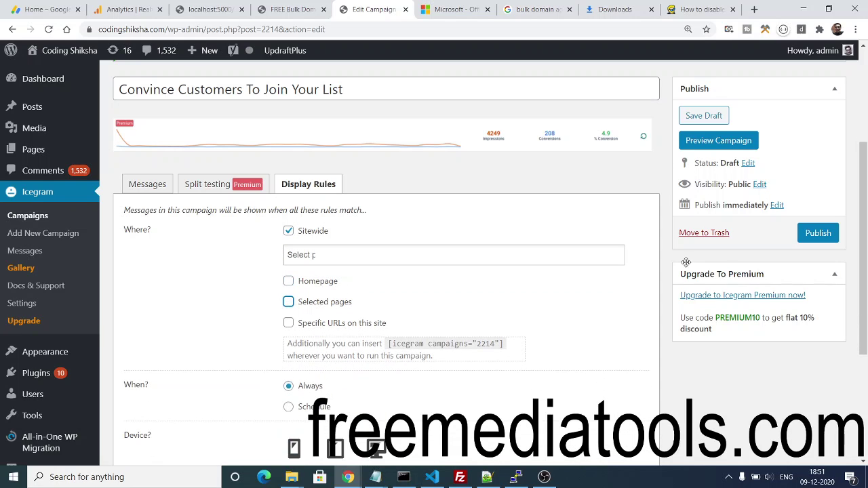
pyautogui.scroll(-3, 434, 272)
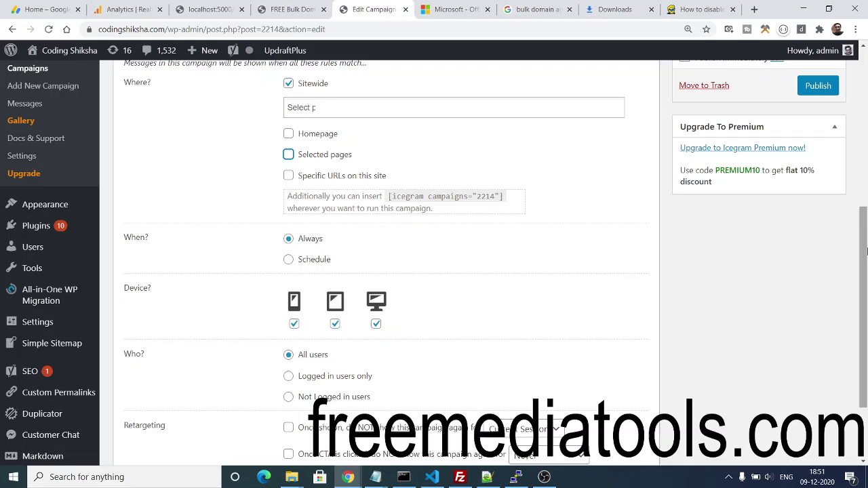
pyautogui.click(289, 175)
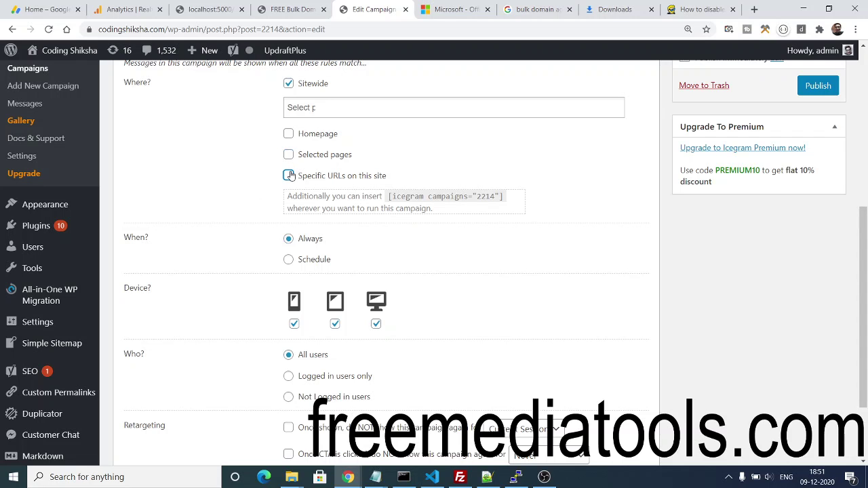
pyautogui.click(289, 175)
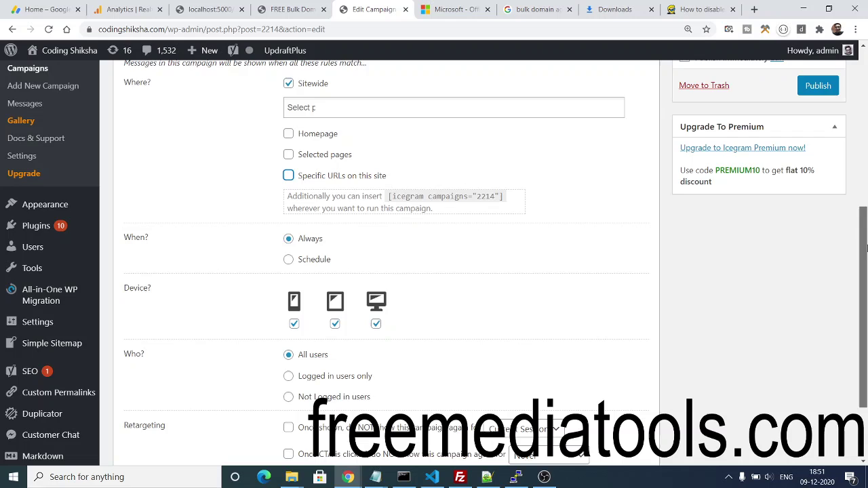
pyautogui.moveTo(864, 250); pyautogui.dragTo(865, 263)
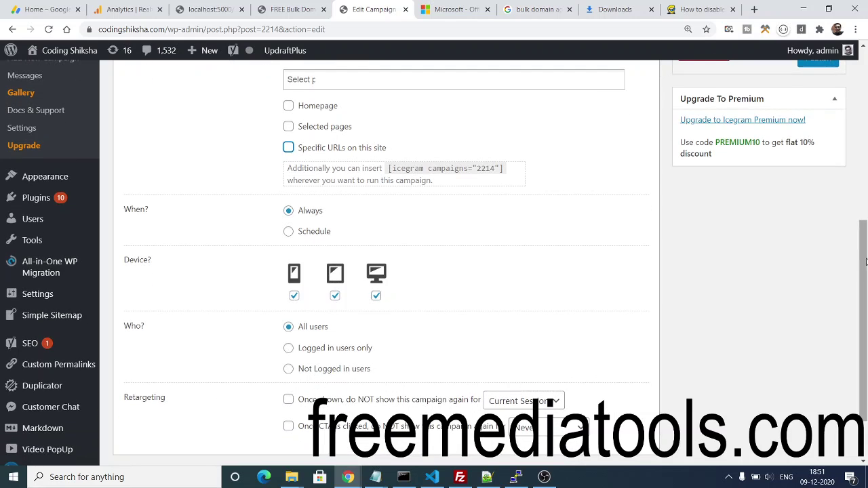
# Step: Set the campaign to show Always instead of on a scheduled date range
pyautogui.click(289, 233)
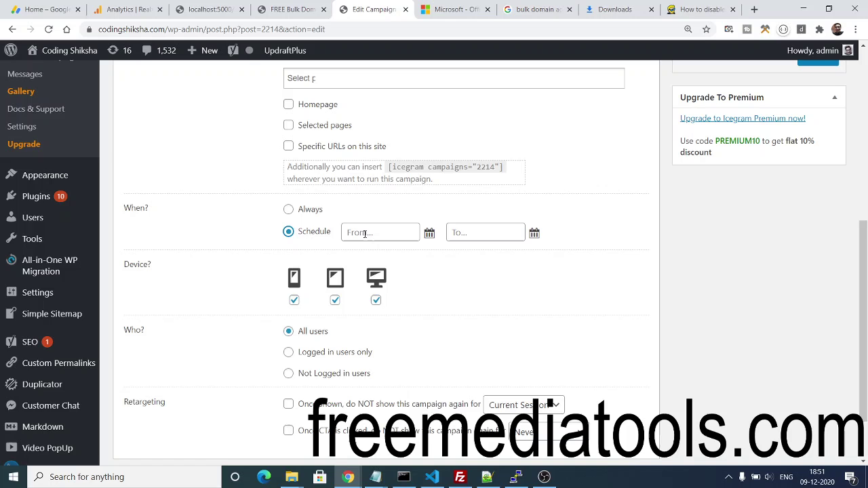
pyautogui.click(429, 234)
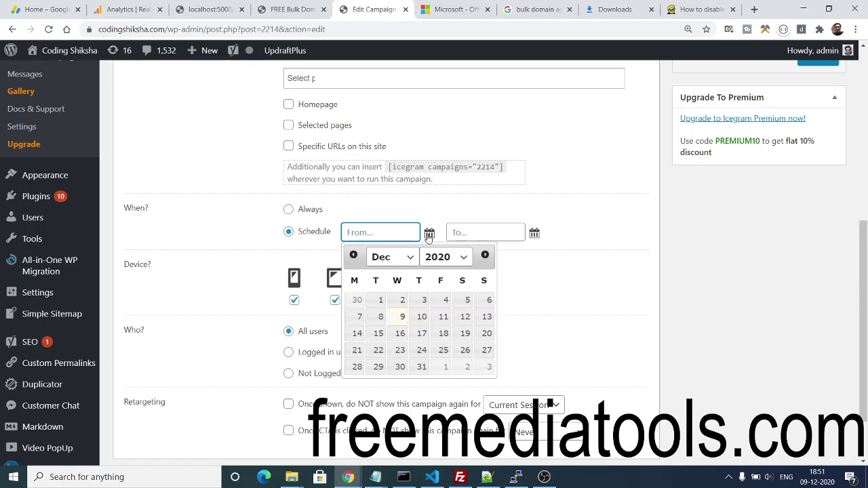
pyautogui.click(517, 260)
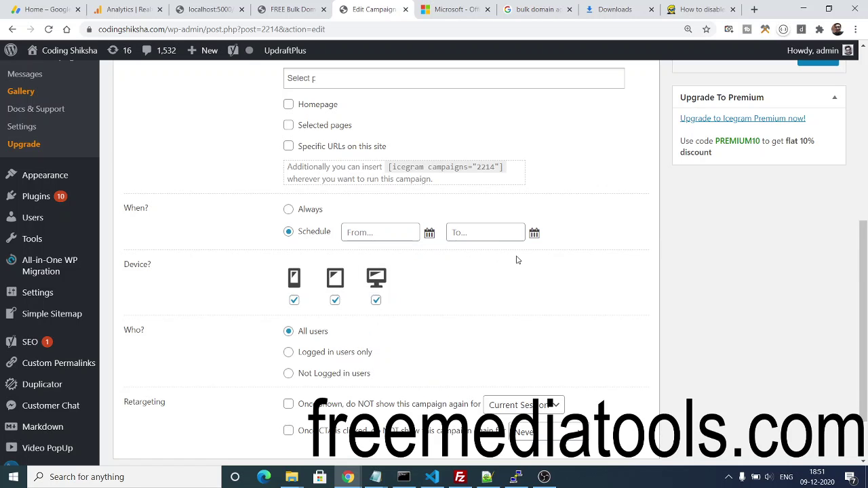
pyautogui.click(288, 210)
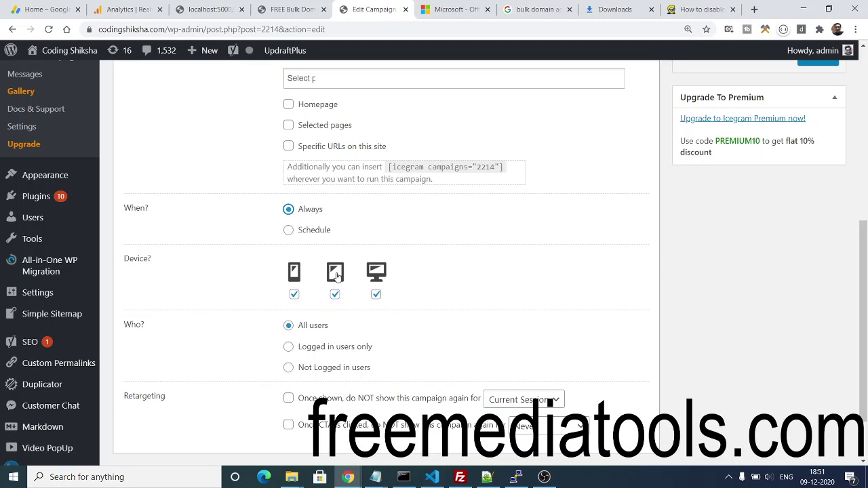
# Step: Toggle mobile and tablet off and back on, leaving mobile, tablet and desktop enabled
pyautogui.click(295, 296)
pyautogui.click(335, 295)
pyautogui.click(335, 295)
pyautogui.click(294, 295)
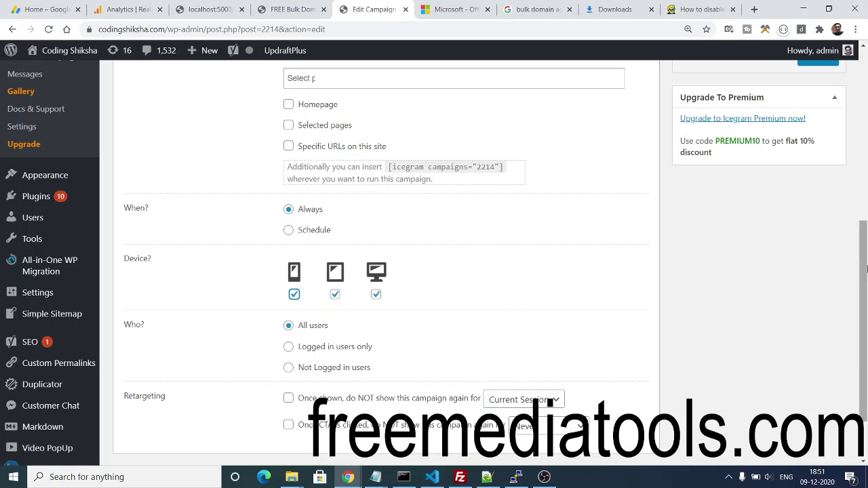
pyautogui.moveTo(865, 285); pyautogui.dragTo(865, 317)
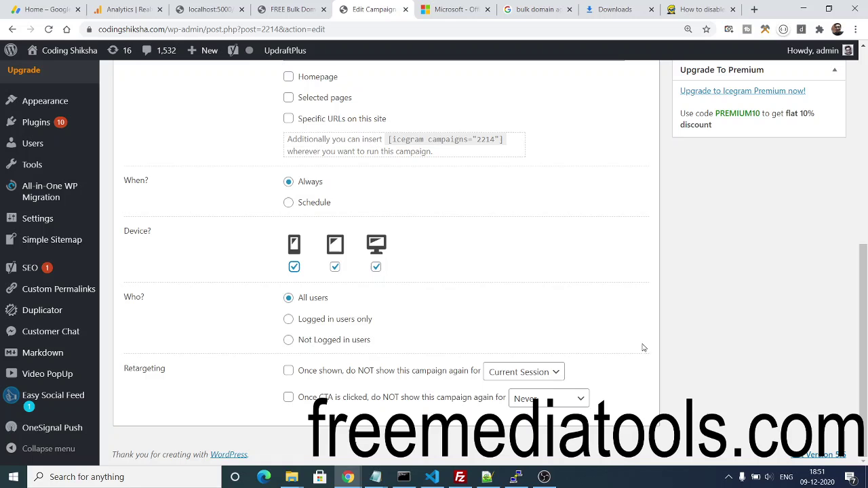
# Step: Enable 'Once shown, do NOT show this campaign again for' with Current Session as the duration
pyautogui.tripleClick(136, 375)
pyautogui.click(257, 375)
pyautogui.click(517, 372)
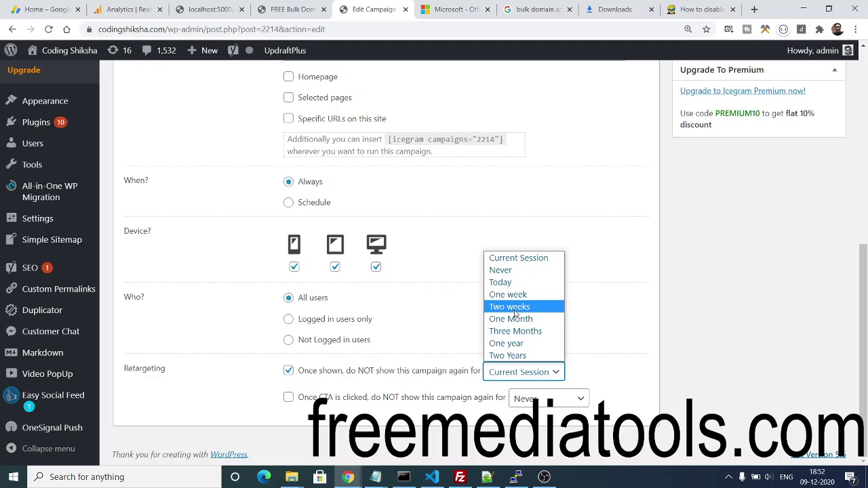
pyautogui.click(518, 261)
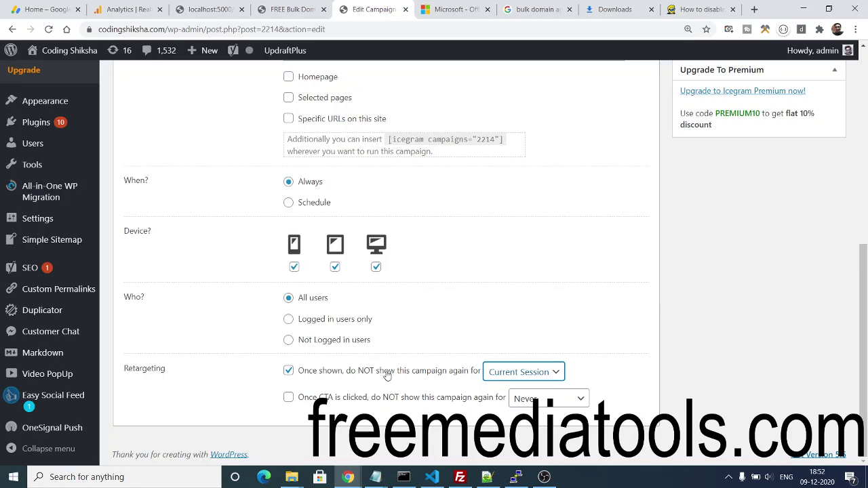
pyautogui.click(127, 296)
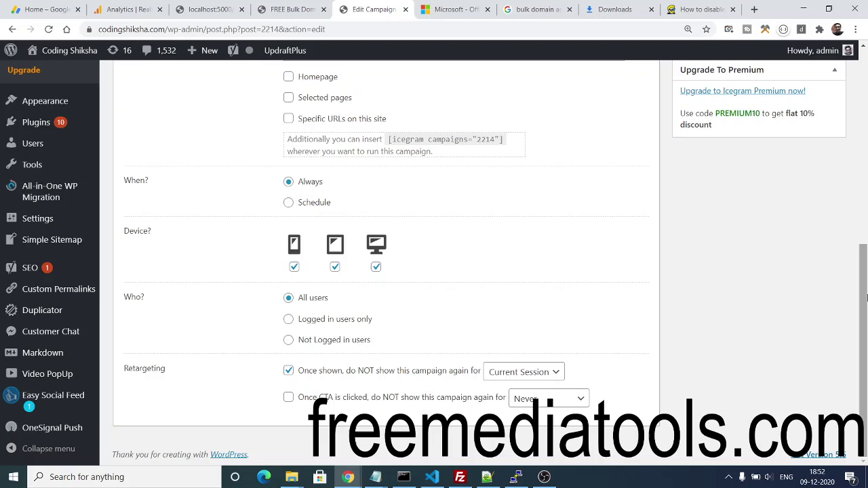
pyautogui.moveTo(864, 271); pyautogui.dragTo(866, 140)
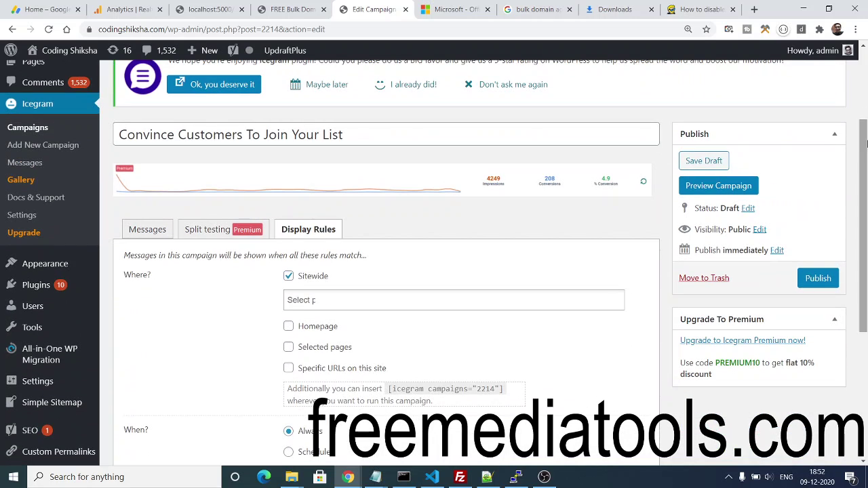
# Step: Save the draft, preview the campaign on Coding Shiksha, and close the green 'Subscribe to our list' bar
pyautogui.click(704, 163)
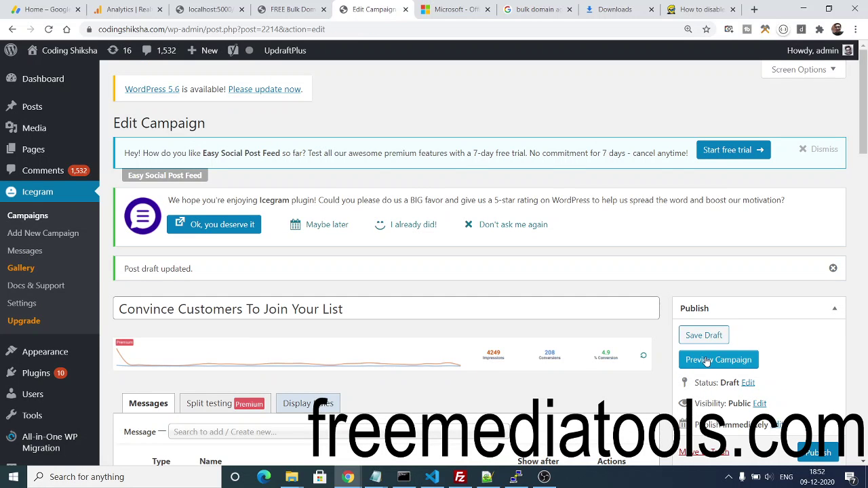
pyautogui.click(704, 360)
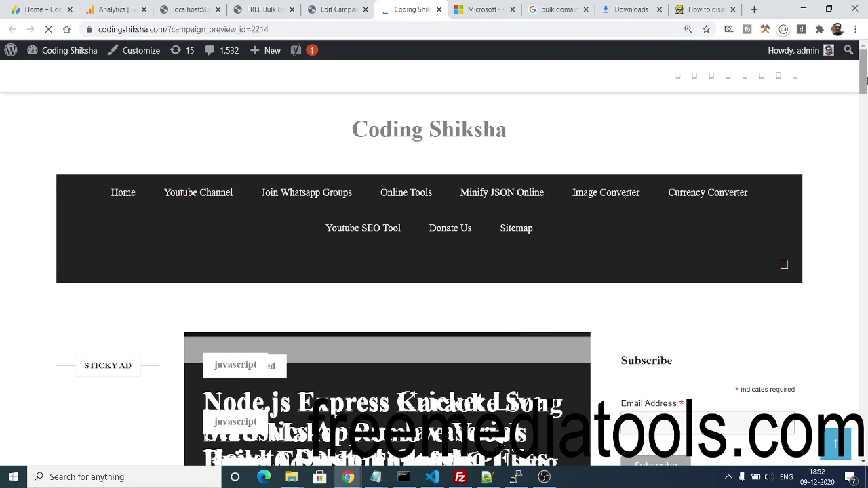
pyautogui.moveTo(865, 83)
pyautogui.mouseDown()
pyautogui.moveTo(865, 398)
pyautogui.moveTo(865, 78)
pyautogui.mouseUp()
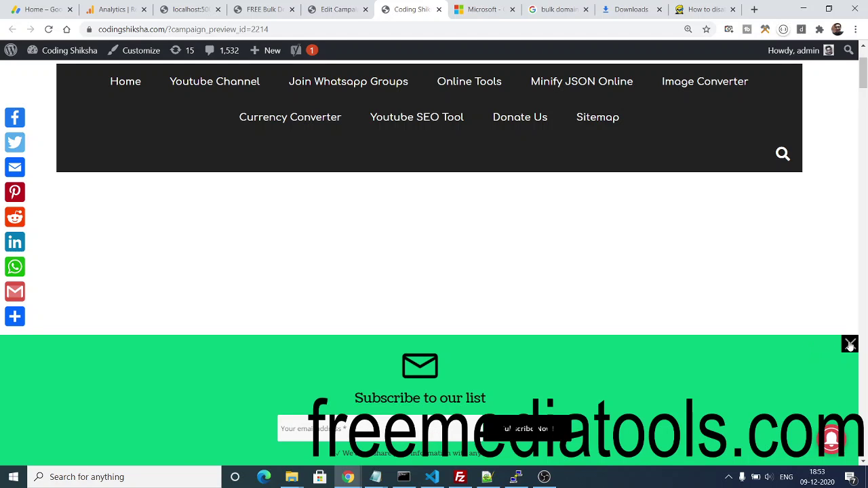
pyautogui.click(850, 344)
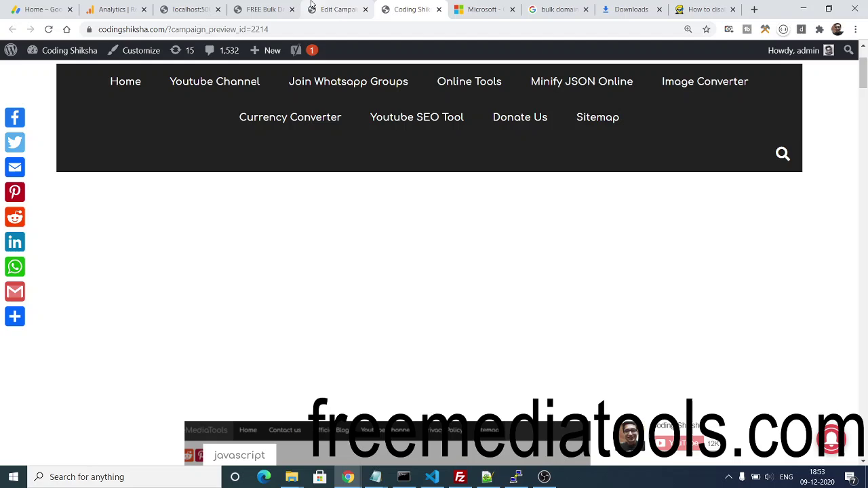
# Step: Start a new campaign, filter the gallery to Popup templates, and preview 'Educate customers via emails'
pyautogui.click(333, 10)
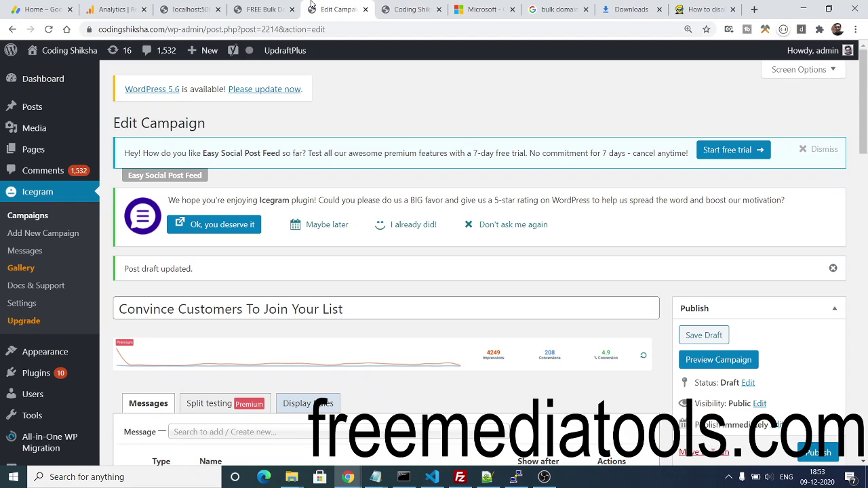
pyautogui.click(27, 234)
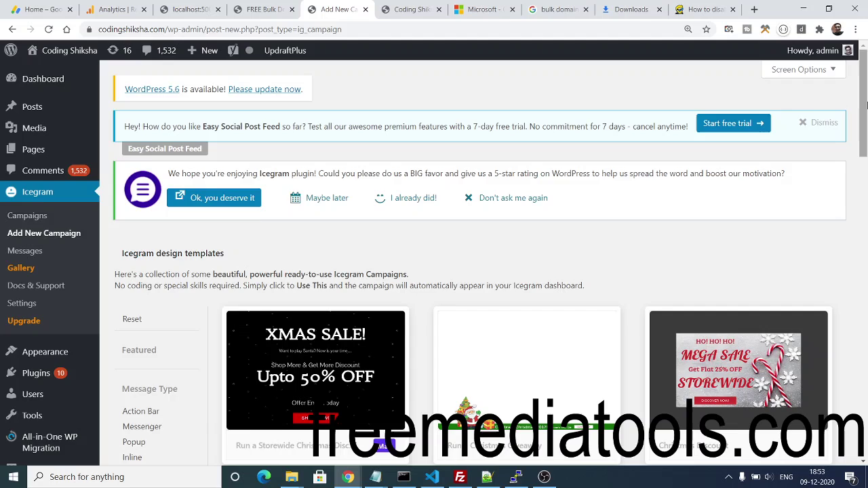
pyautogui.scroll(-2, 866, 145)
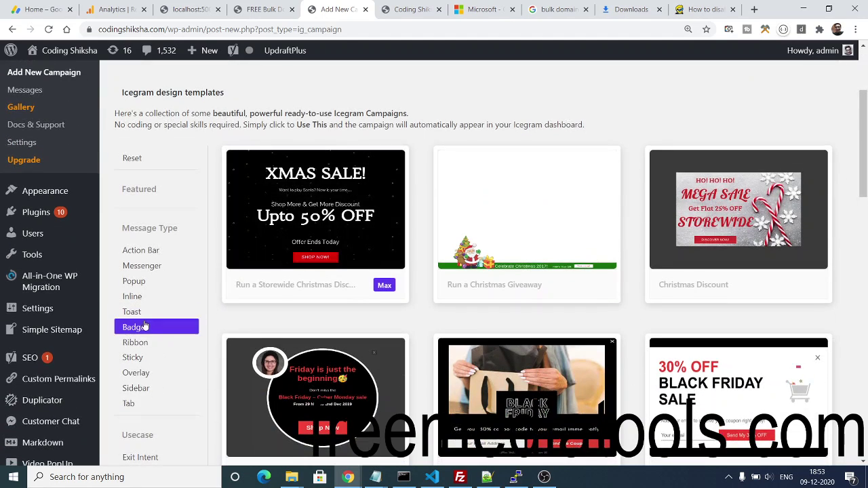
pyautogui.click(136, 313)
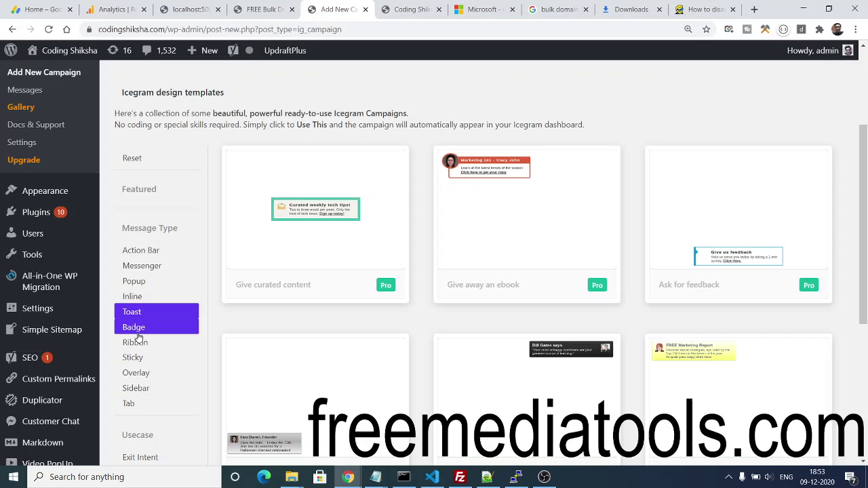
pyautogui.click(144, 285)
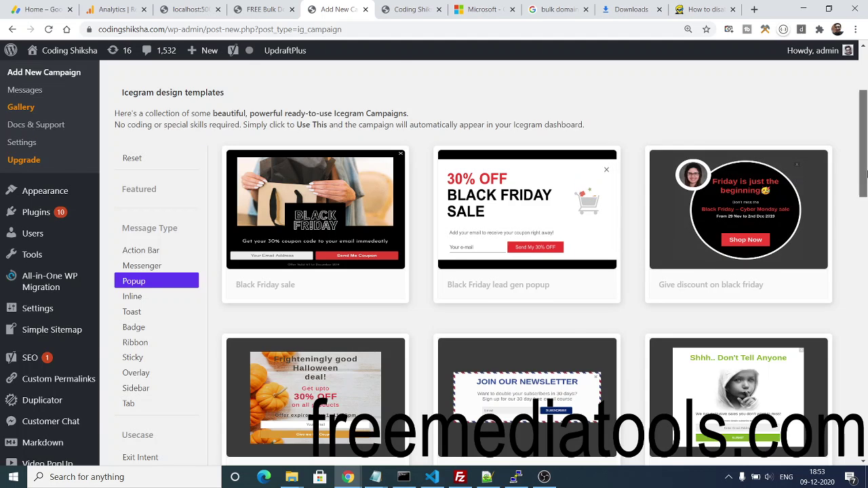
pyautogui.moveTo(864, 174); pyautogui.dragTo(863, 209)
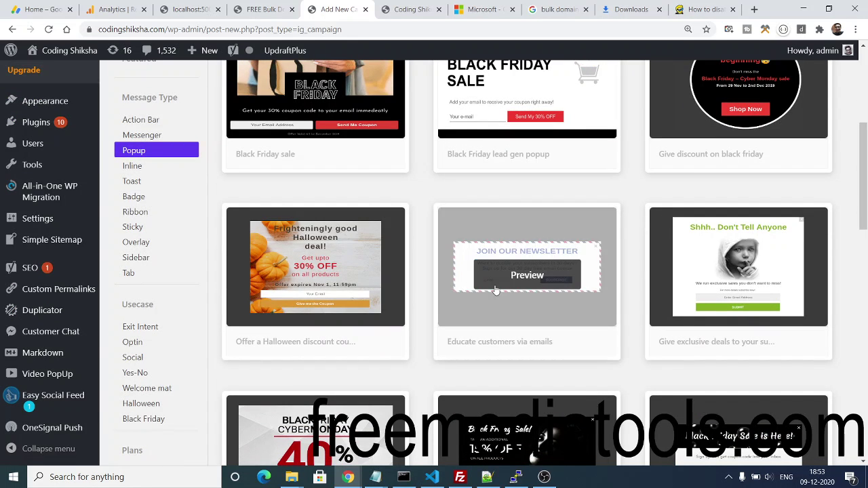
pyautogui.click(495, 276)
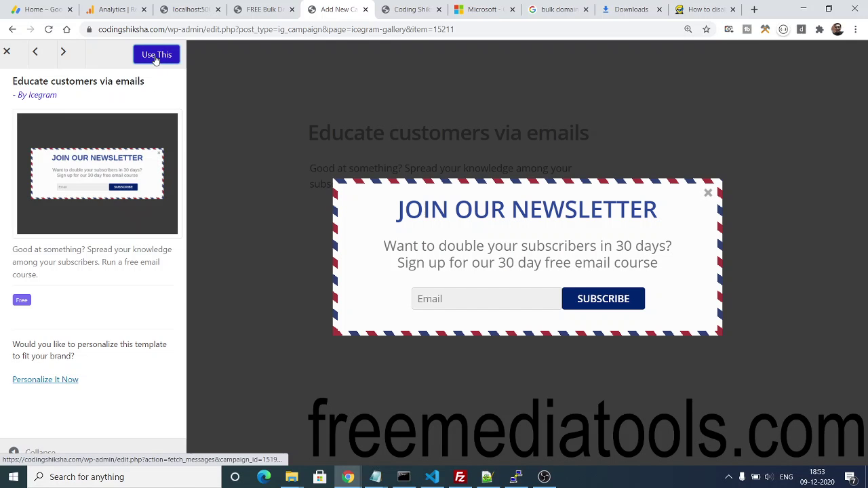
# Step: Use the 'Educate customers via emails' template for a new campaign and preview its newsletter popup
pyautogui.click(156, 59)
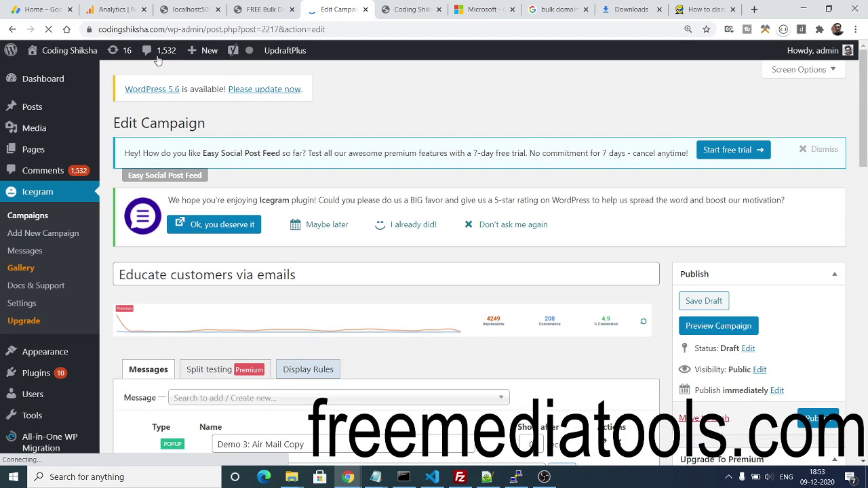
pyautogui.moveTo(866, 114); pyautogui.dragTo(866, 141)
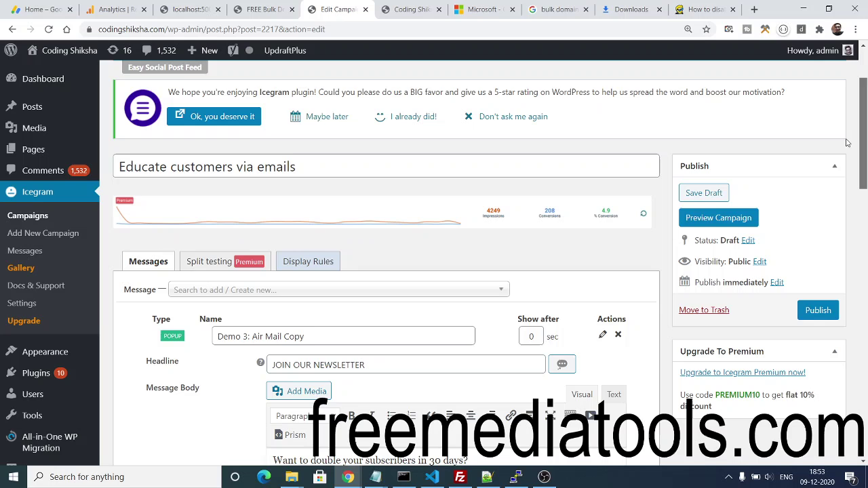
pyautogui.click(699, 218)
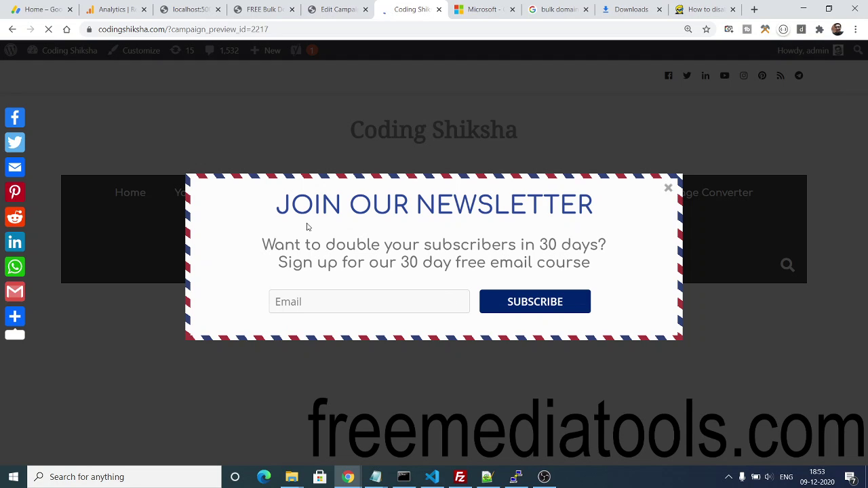
# Step: Check the 'JOIN OUR NEWSLETTER' popup in a narrowed window, close it, and maximize the browser
pyautogui.moveTo(277, 205); pyautogui.dragTo(344, 224)
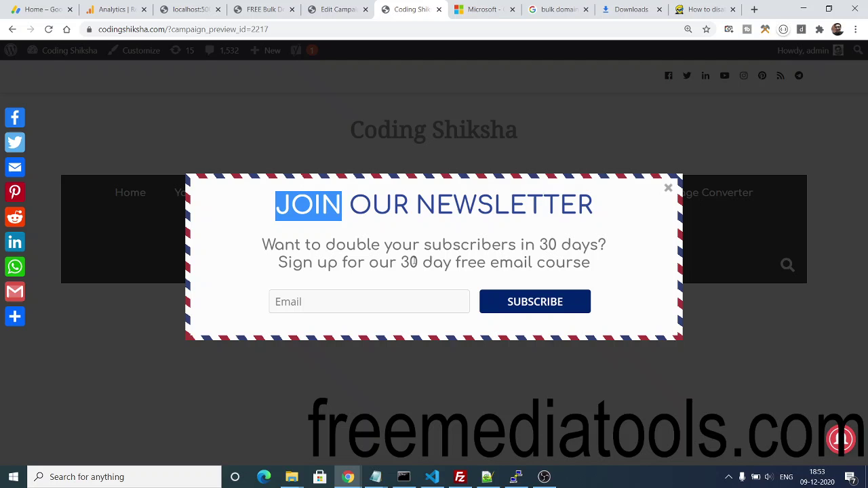
pyautogui.doubleClick(770, 6)
pyautogui.moveTo(513, 210); pyautogui.dragTo(413, 232)
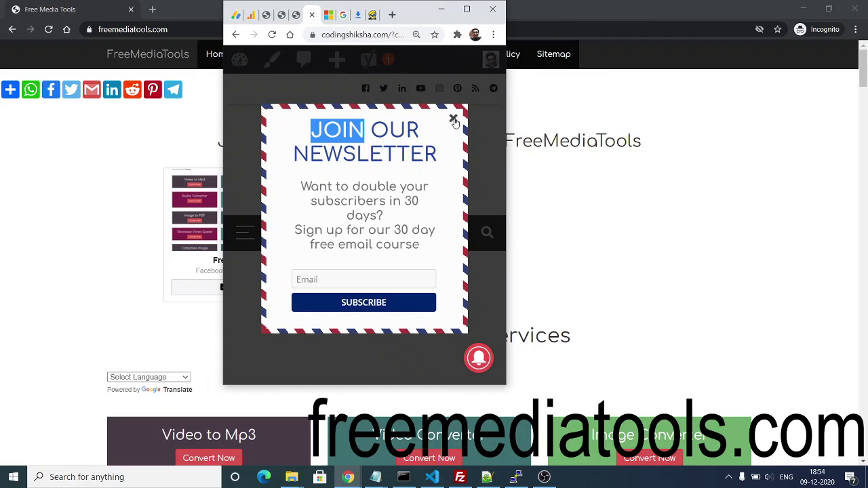
pyautogui.click(455, 121)
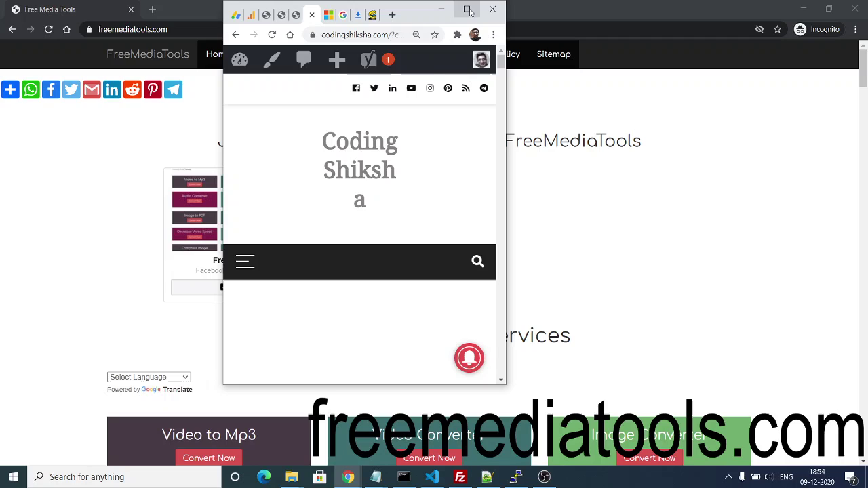
pyautogui.click(469, 10)
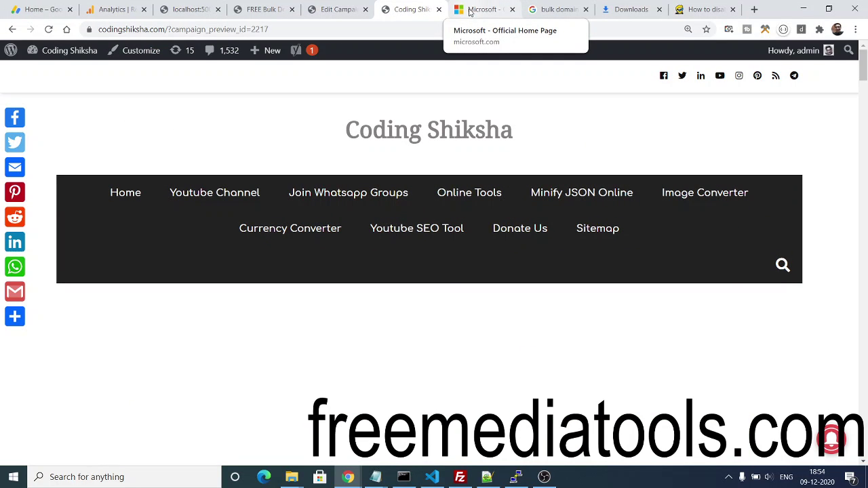
# Step: Start another new campaign and switch the Wi-Fi connection to the GAURAV network
pyautogui.click(339, 9)
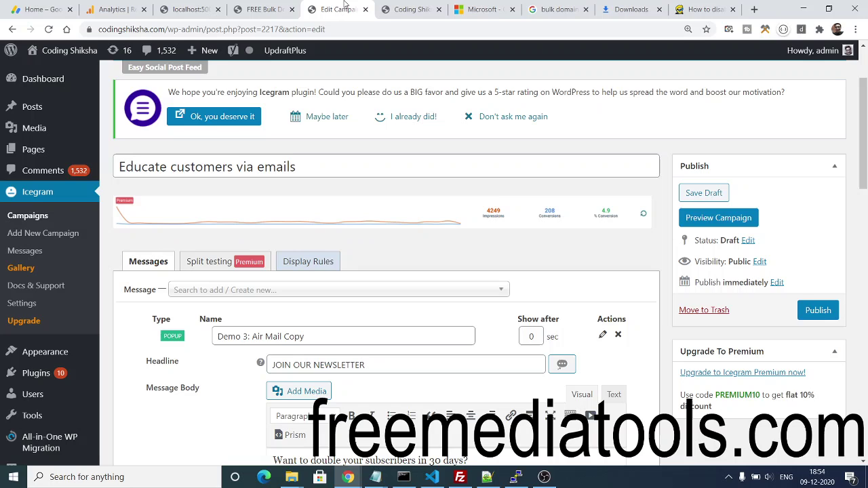
pyautogui.click(21, 234)
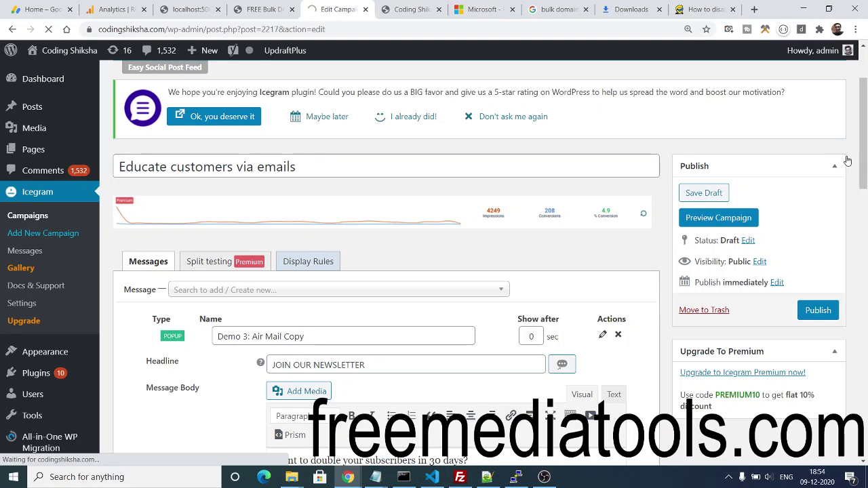
pyautogui.click(730, 480)
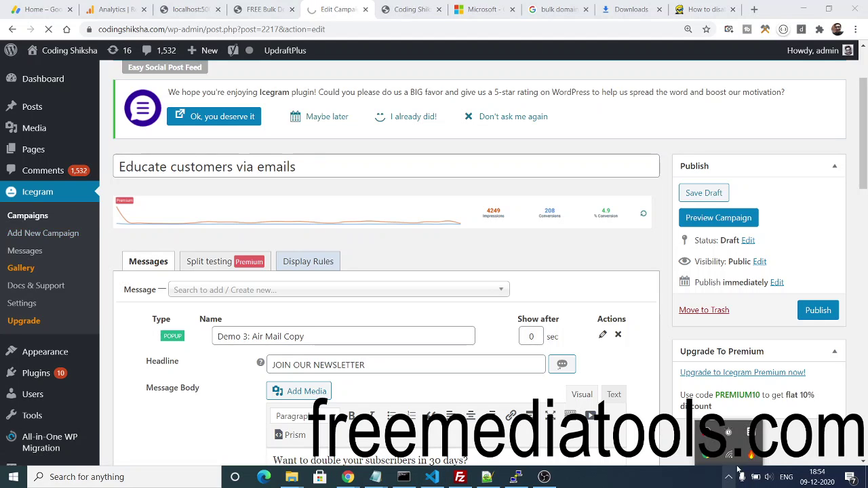
pyautogui.click(730, 454)
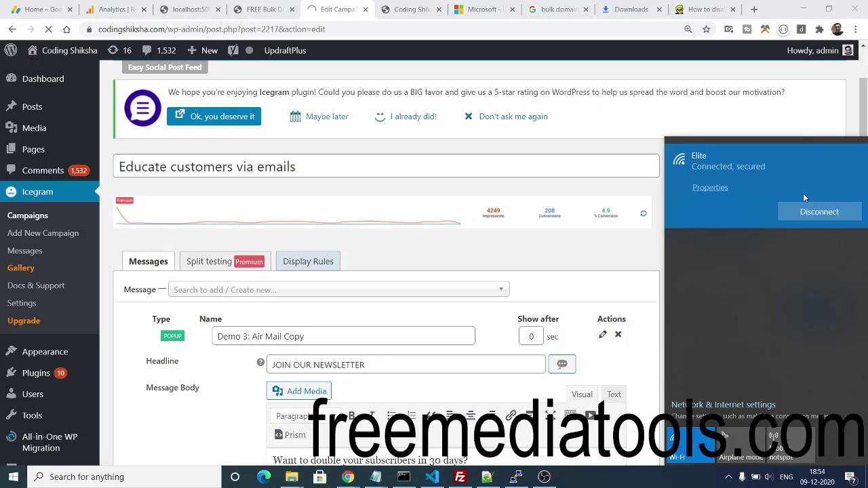
pyautogui.click(732, 245)
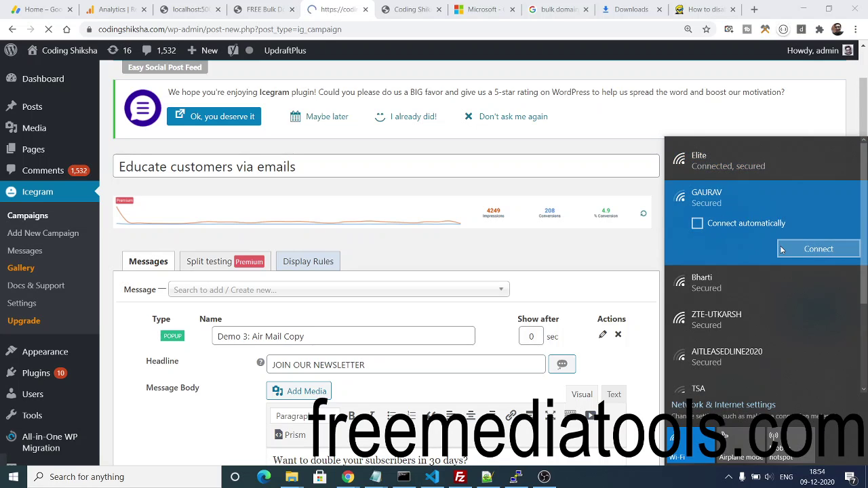
pyautogui.click(782, 250)
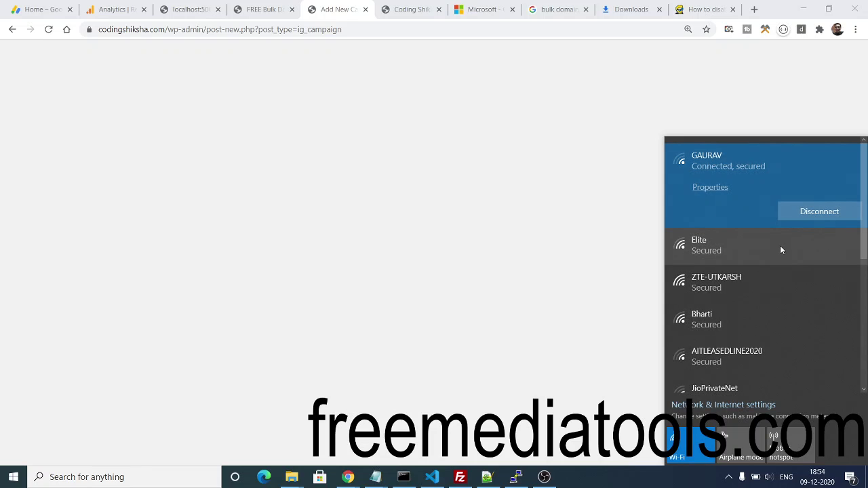
# Step: Reload the stalled new-campaign page, then close that tab
pyautogui.click(352, 30)
pyautogui.press('Return')
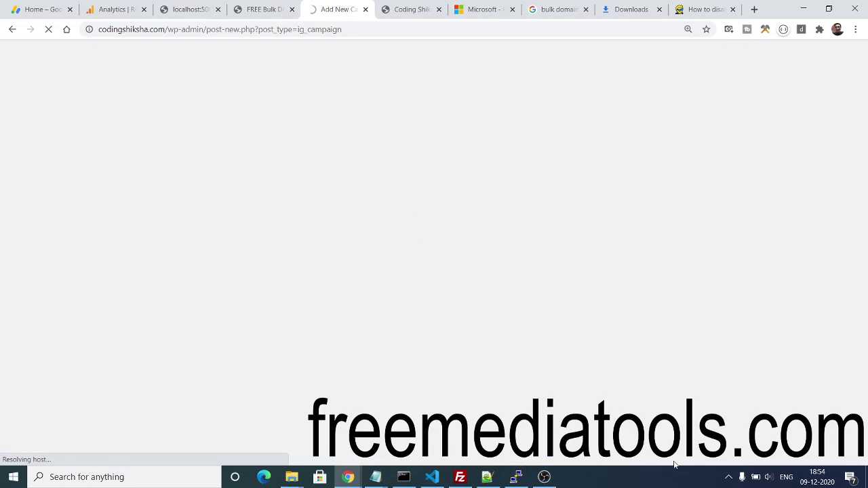
pyautogui.click(729, 477)
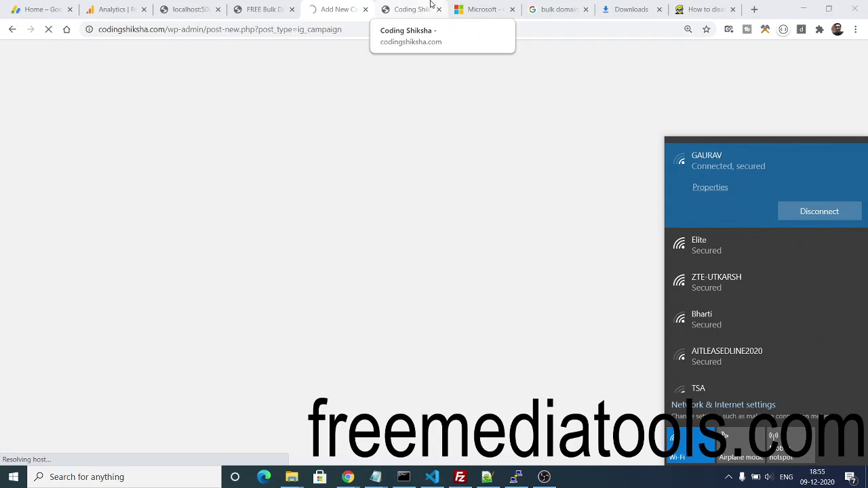
pyautogui.click(430, 5)
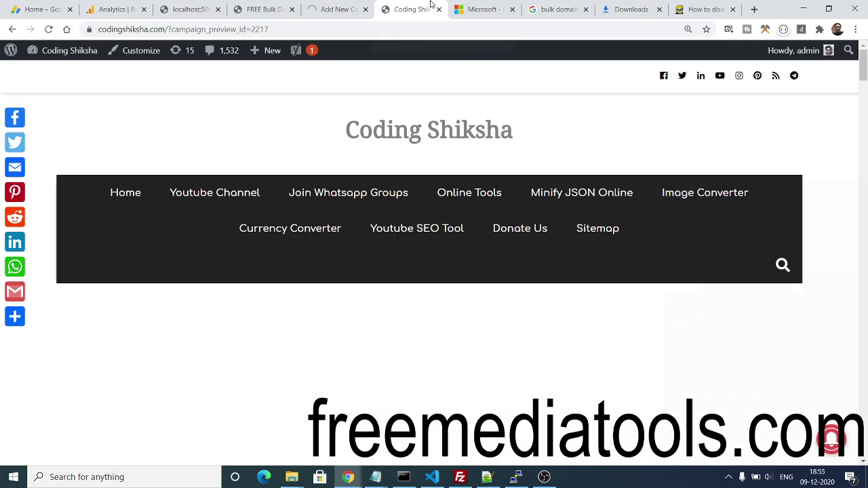
pyautogui.click(366, 9)
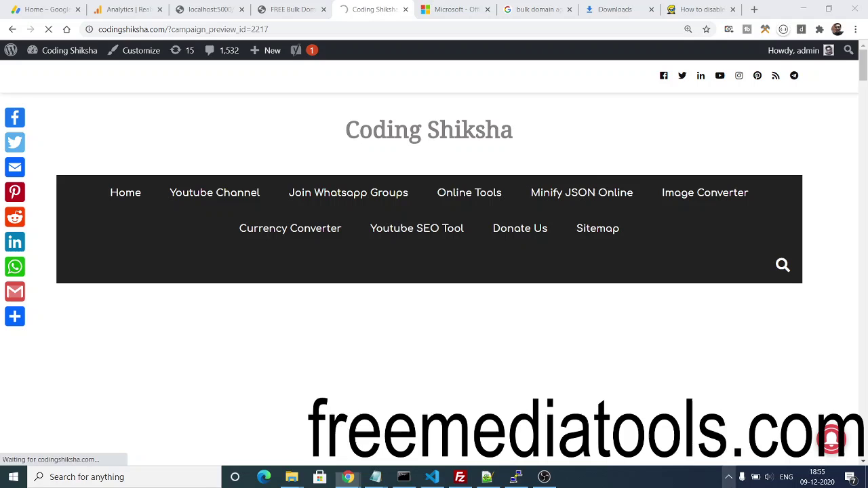
# Step: Test the connection with a Google search for 'sfsfs' in a new tab
pyautogui.click(754, 10)
pyautogui.write('sfsfs')
pyautogui.press('Return')
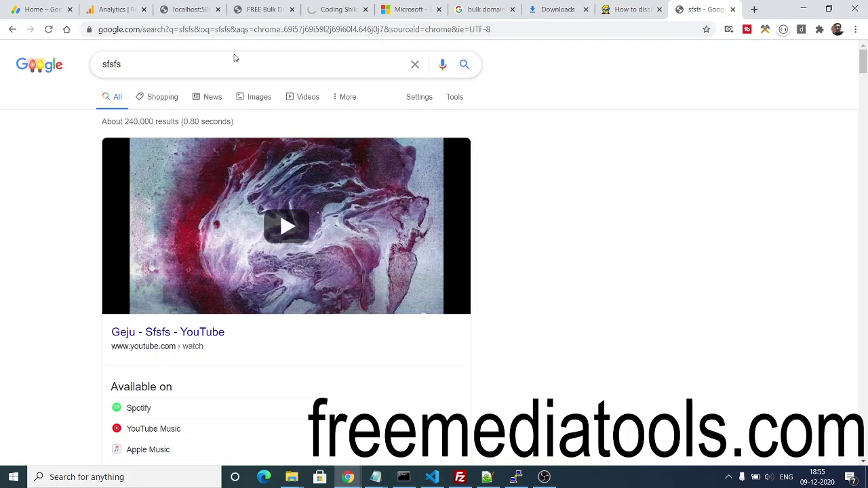
# Step: Load the codingshiksha.com wp-admin address from the 'codi' suggestion and reach the WordPress Dashboard
pyautogui.click(254, 29)
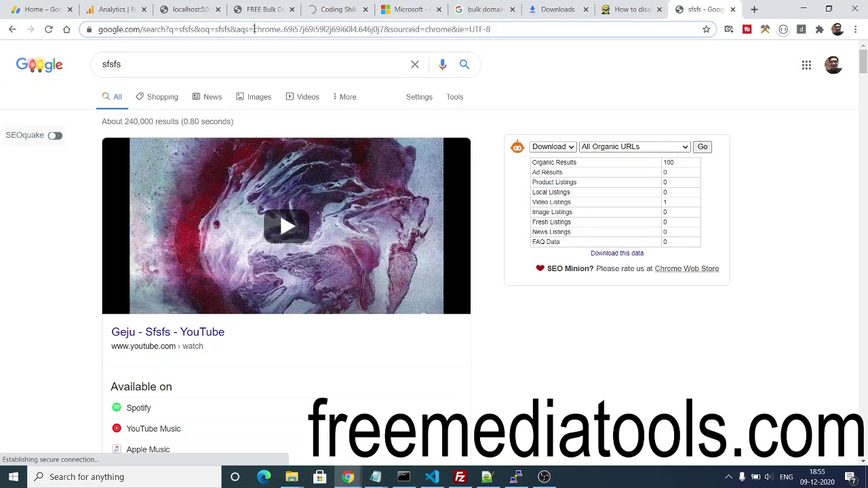
pyautogui.write('codi')
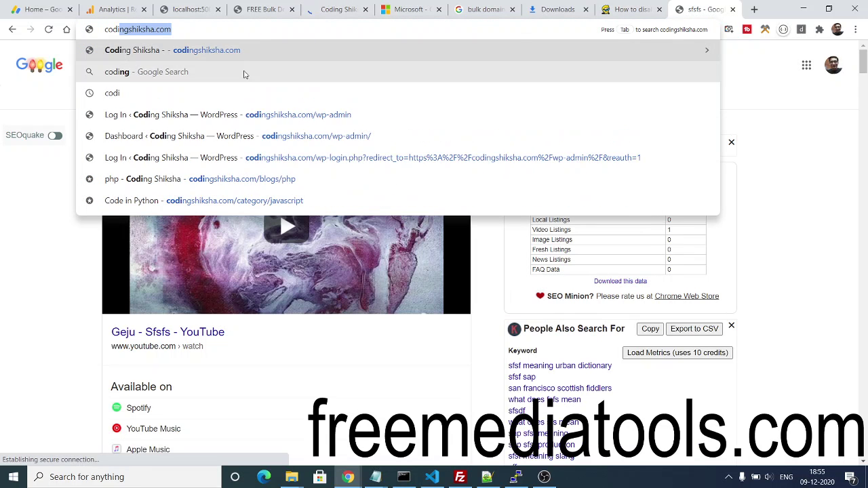
pyautogui.click(214, 124)
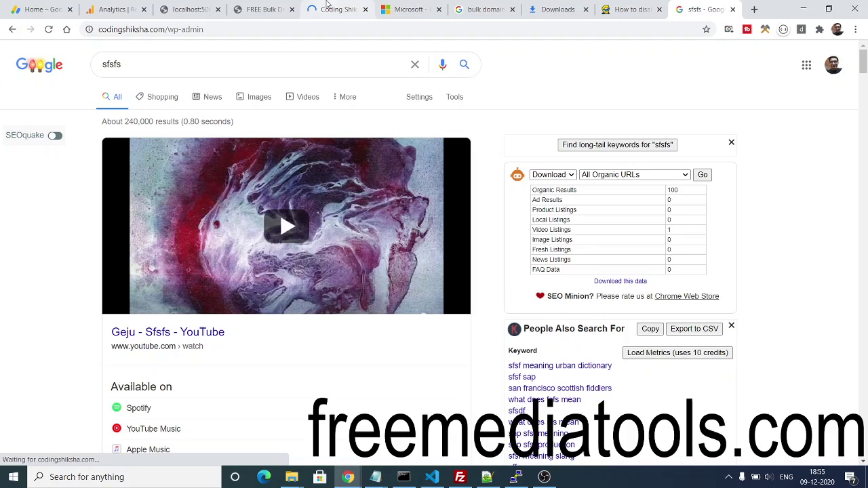
pyautogui.click(327, 7)
pyautogui.click(269, 7)
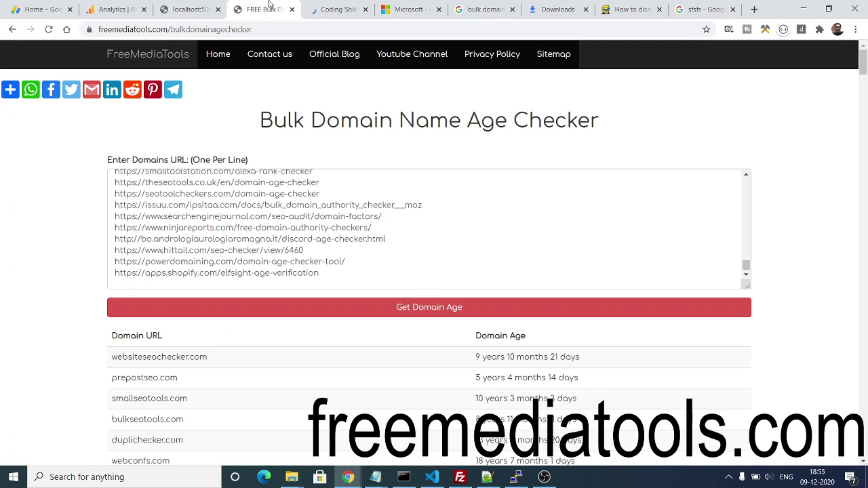
pyautogui.click(333, 7)
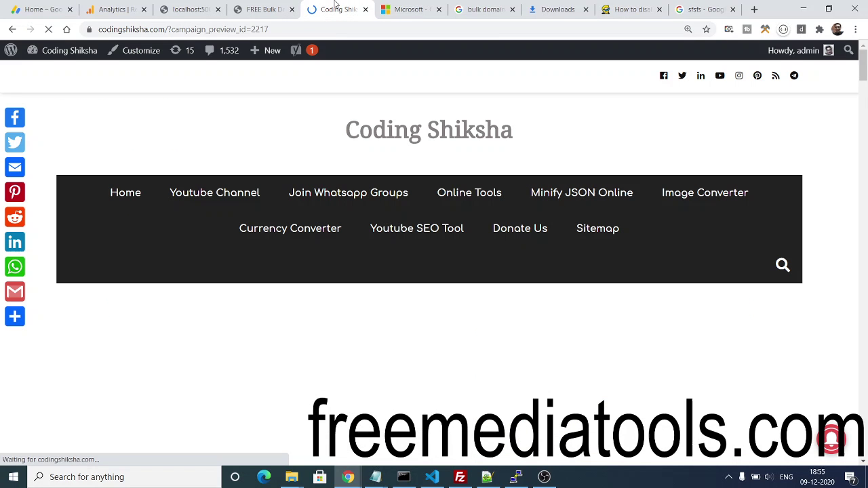
pyautogui.click(206, 7)
pyautogui.click(695, 8)
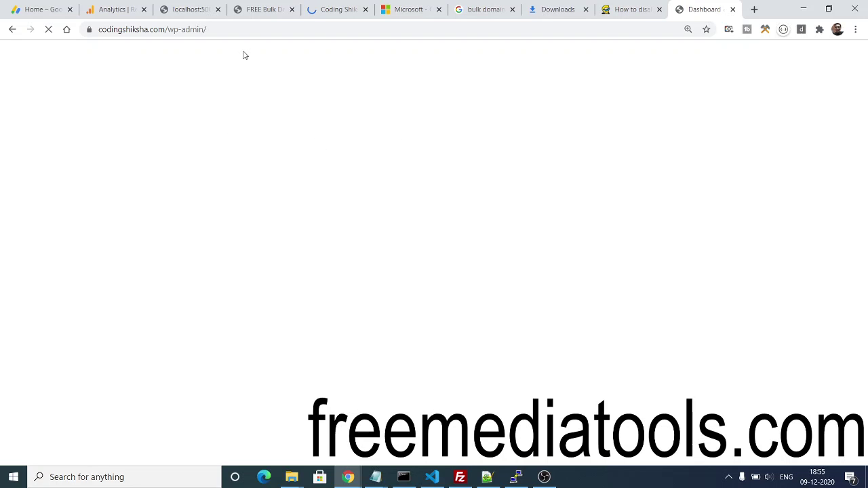
pyautogui.click(227, 33)
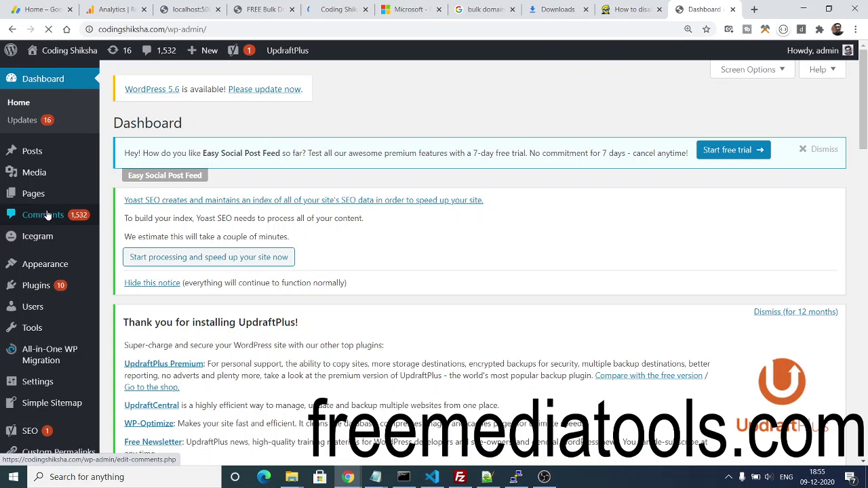
pyautogui.moveTo(39, 236)
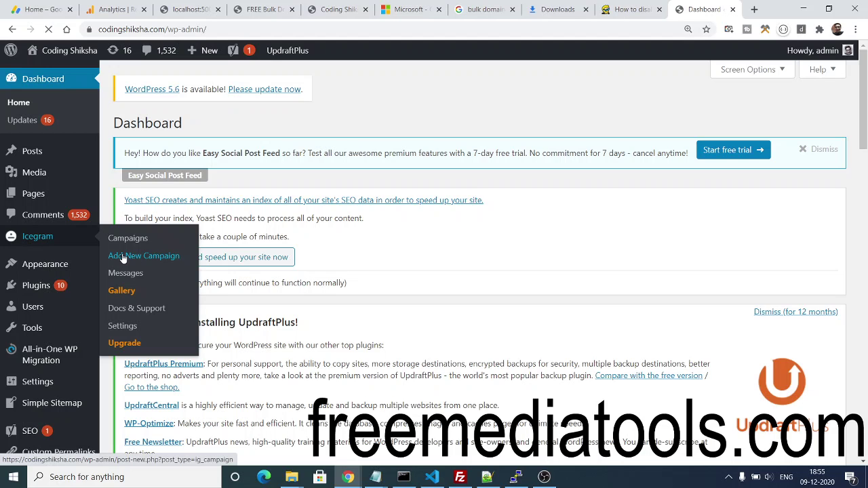
pyautogui.click(122, 257)
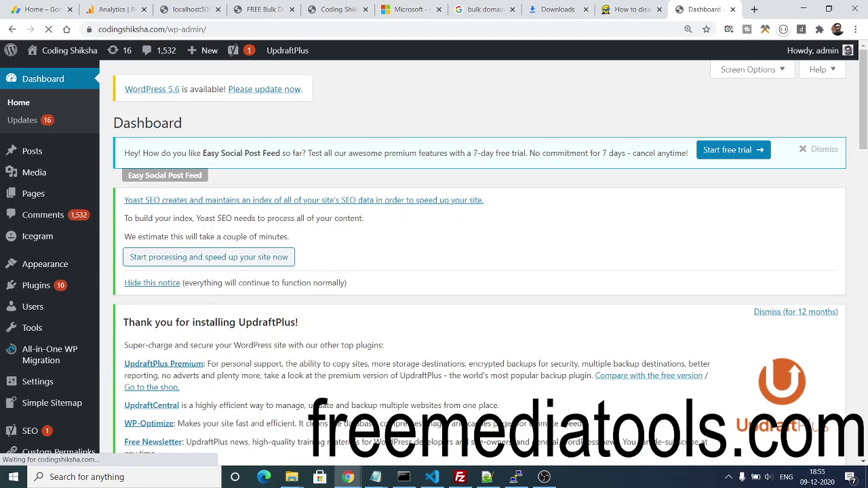
pyautogui.moveTo(34, 239)
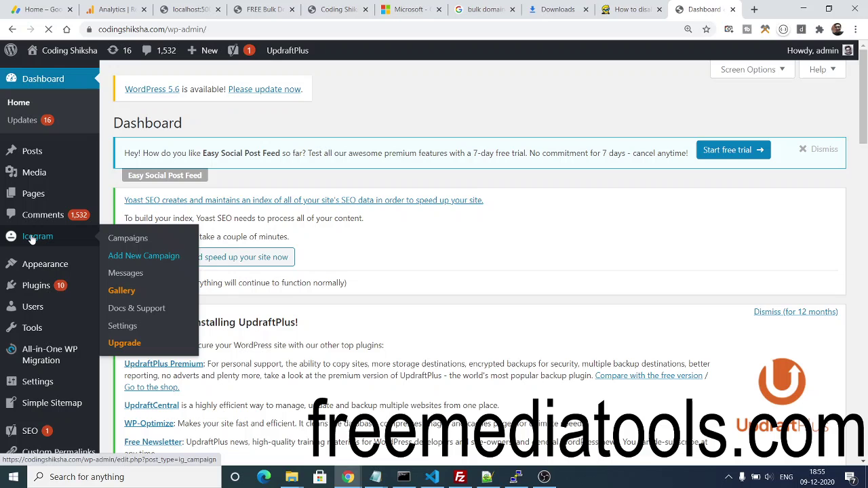